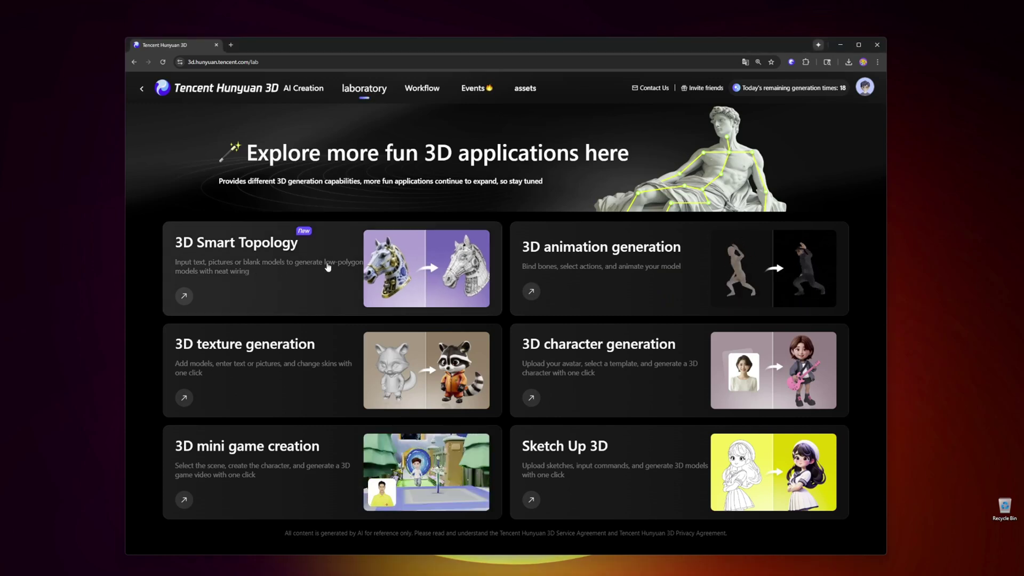
- Look over the 3D Smart Topology tool's text, single-image and multiple-image inputs, and try the Four sides topology option
click(402, 277)
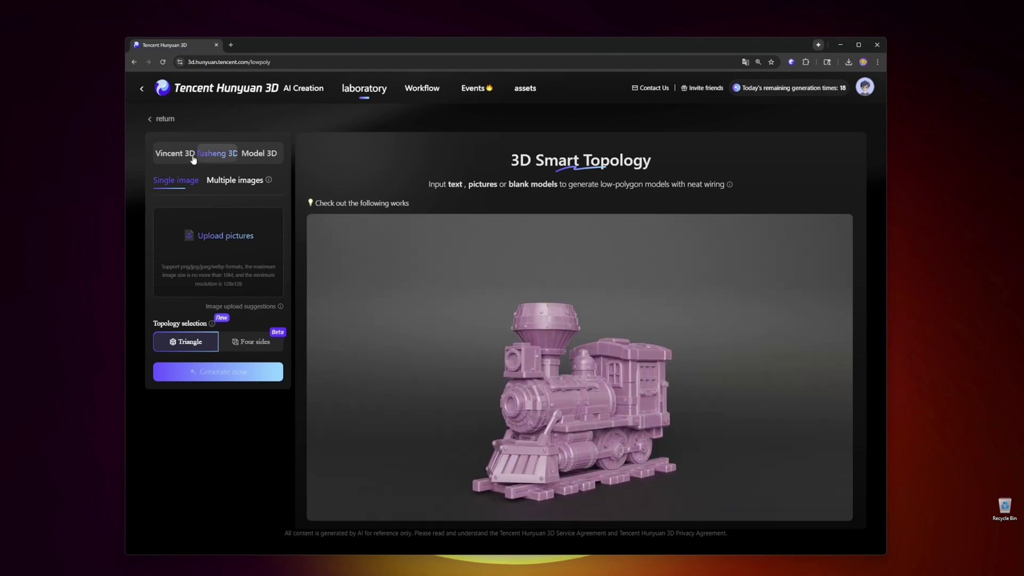
click(184, 155)
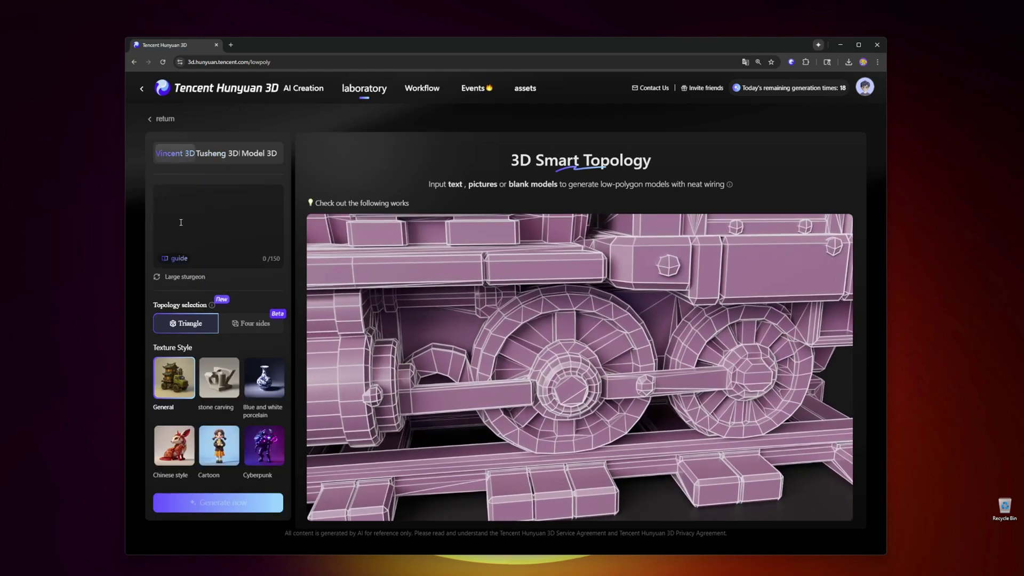
click(233, 159)
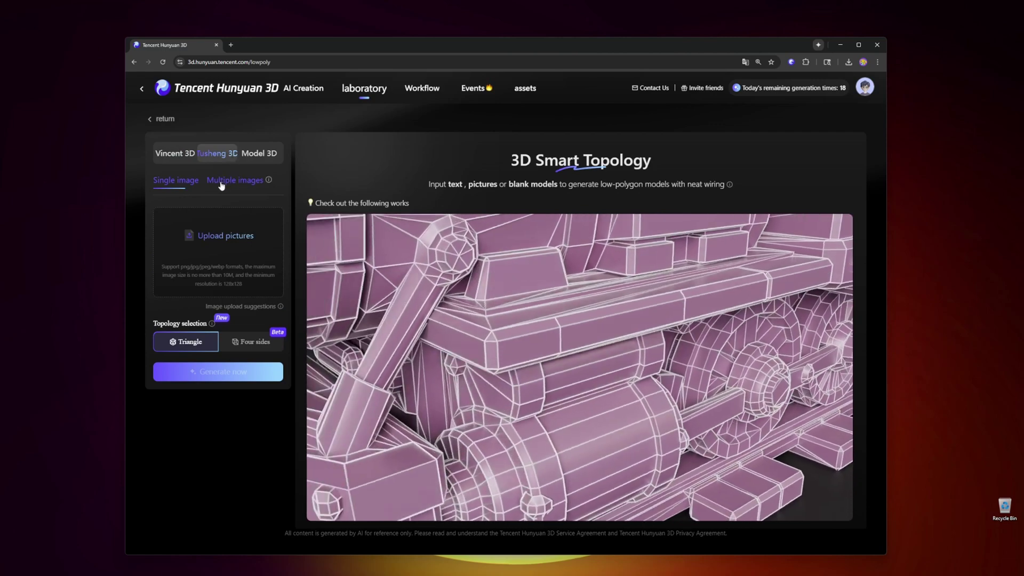
click(235, 181)
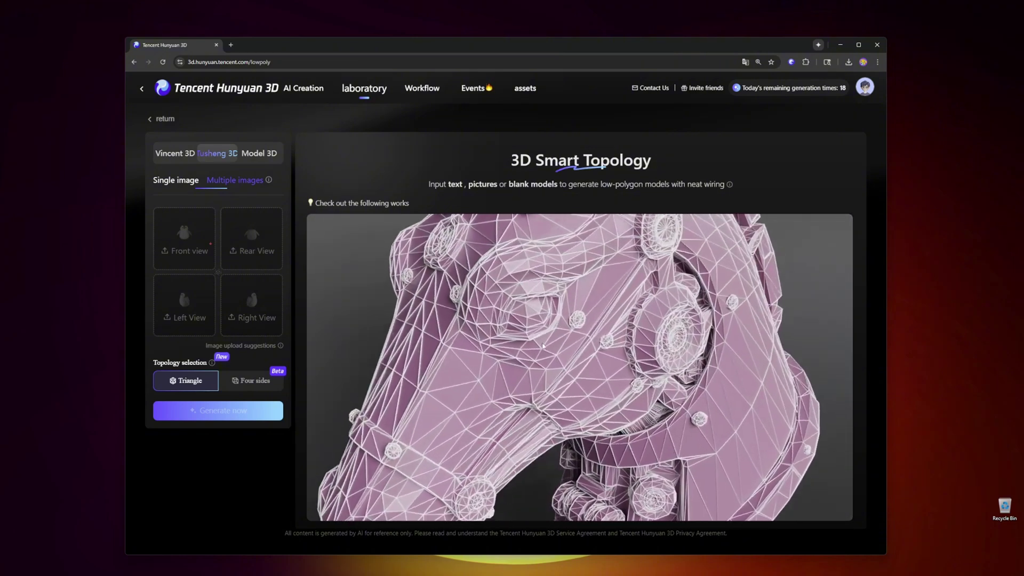
click(251, 381)
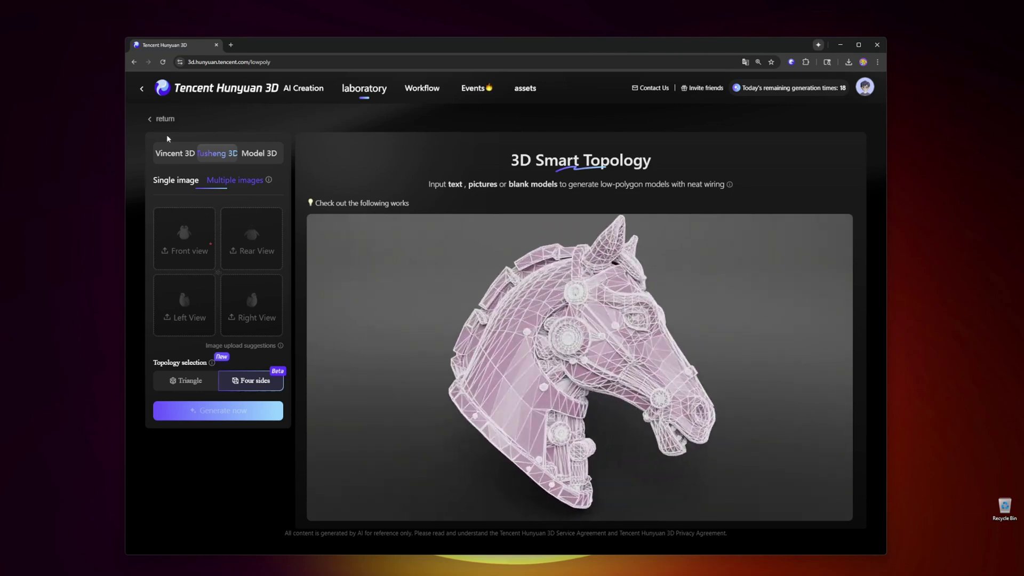
click(151, 119)
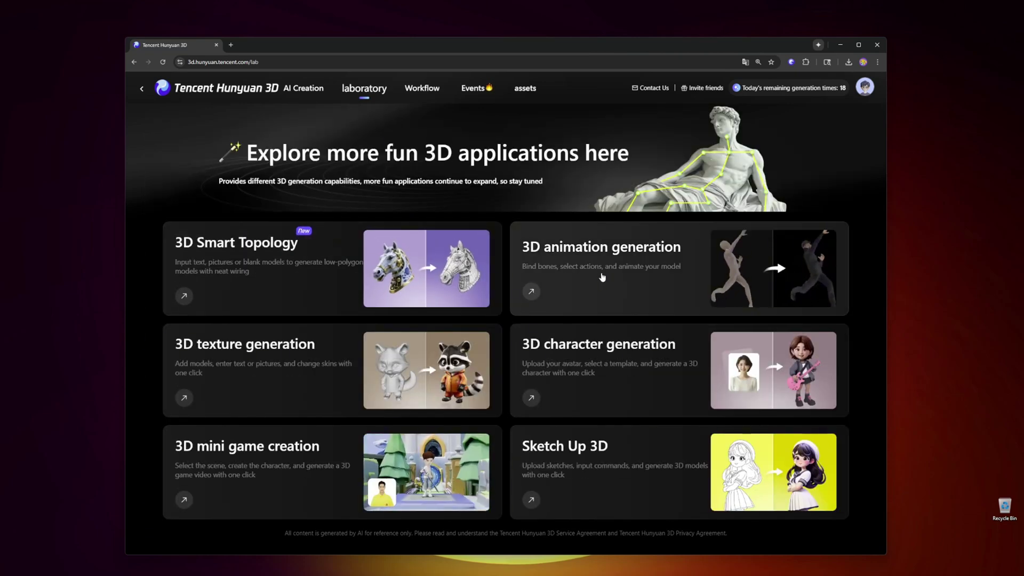
- Look over the 3D texture generation tool, and preview the Youthful Beauty character template in 3D mini game creation
click(422, 364)
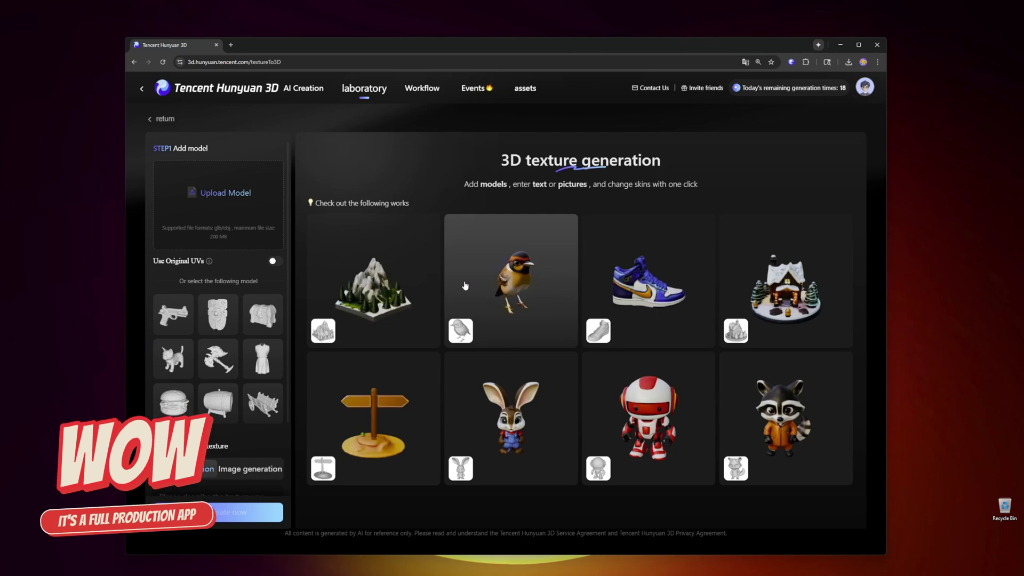
click(163, 119)
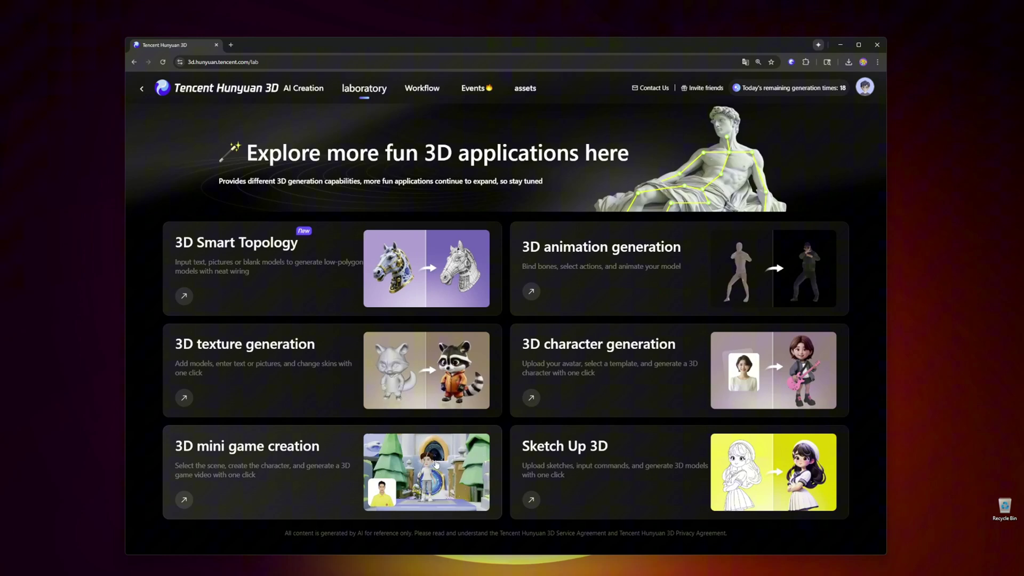
click(440, 460)
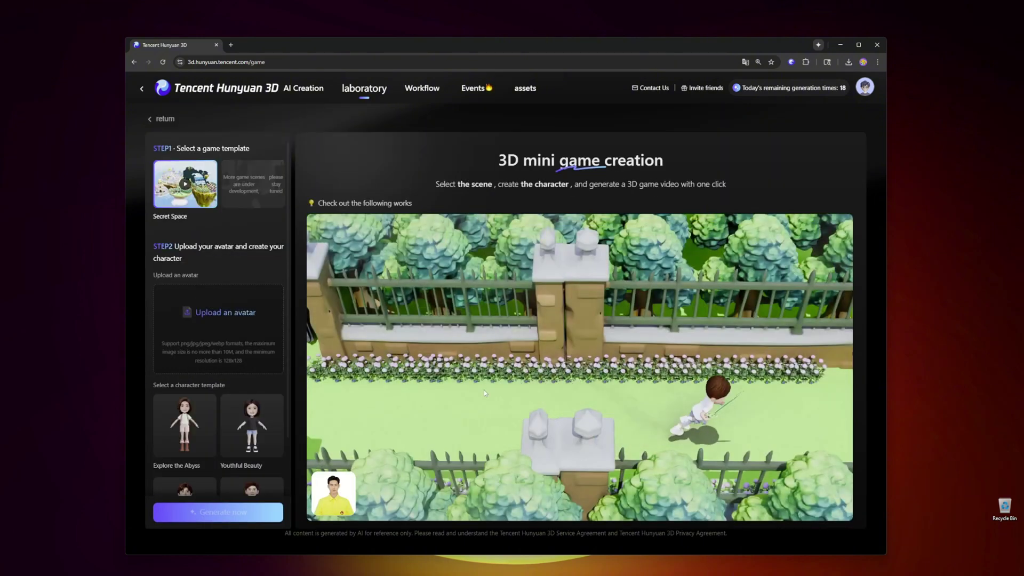
scroll(208, 418, down, 2)
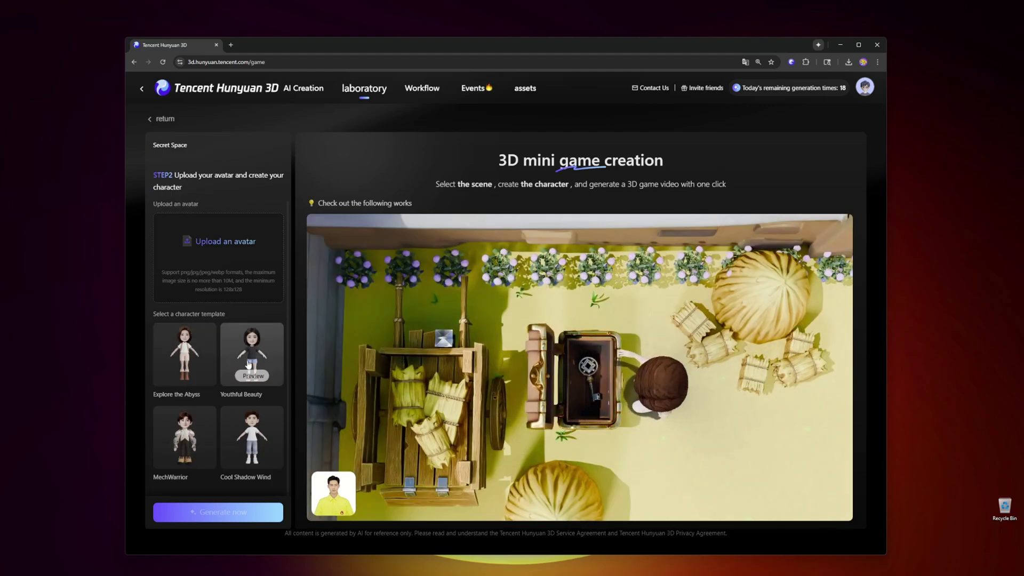
click(253, 458)
click(568, 470)
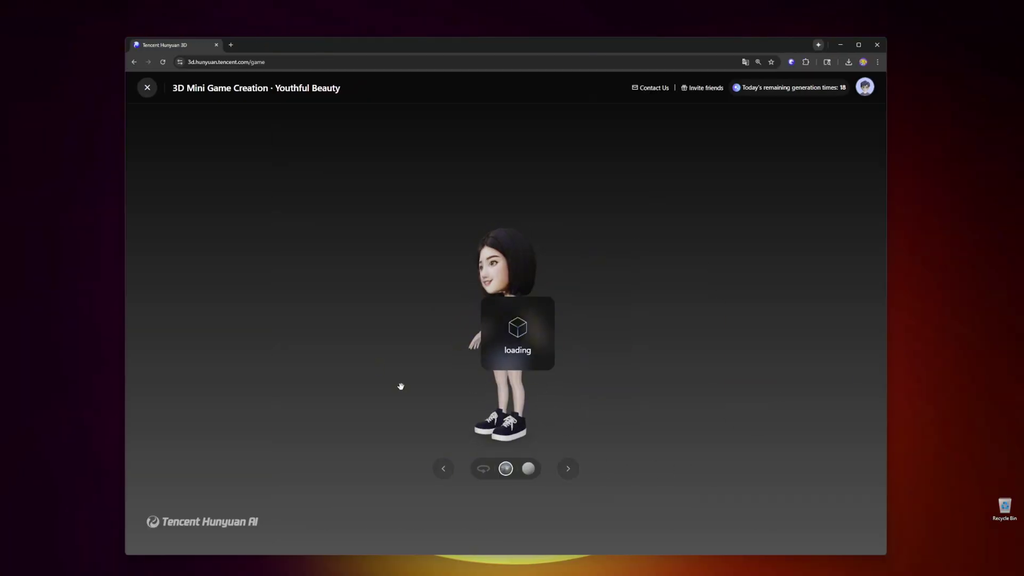
click(147, 87)
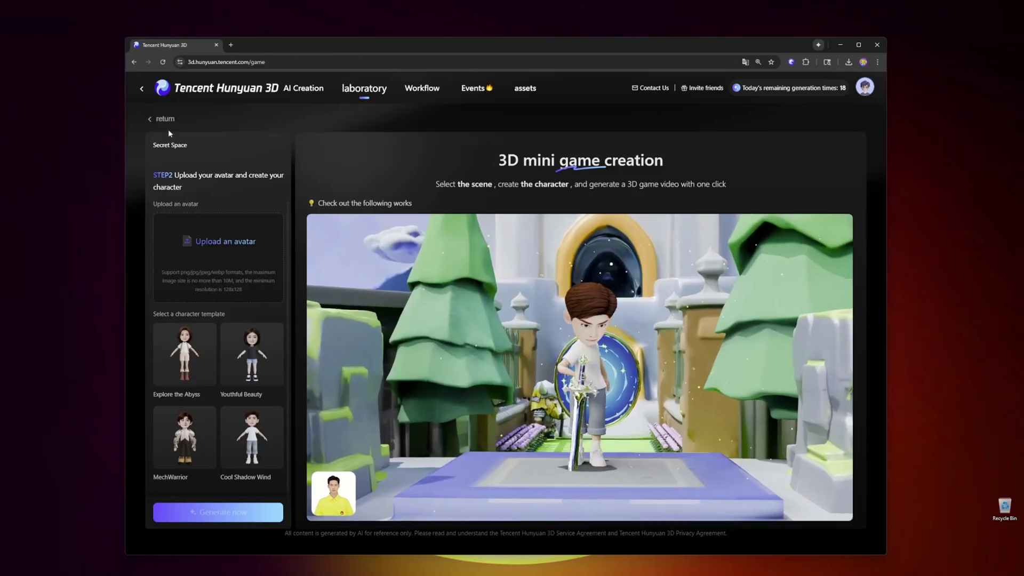
click(165, 119)
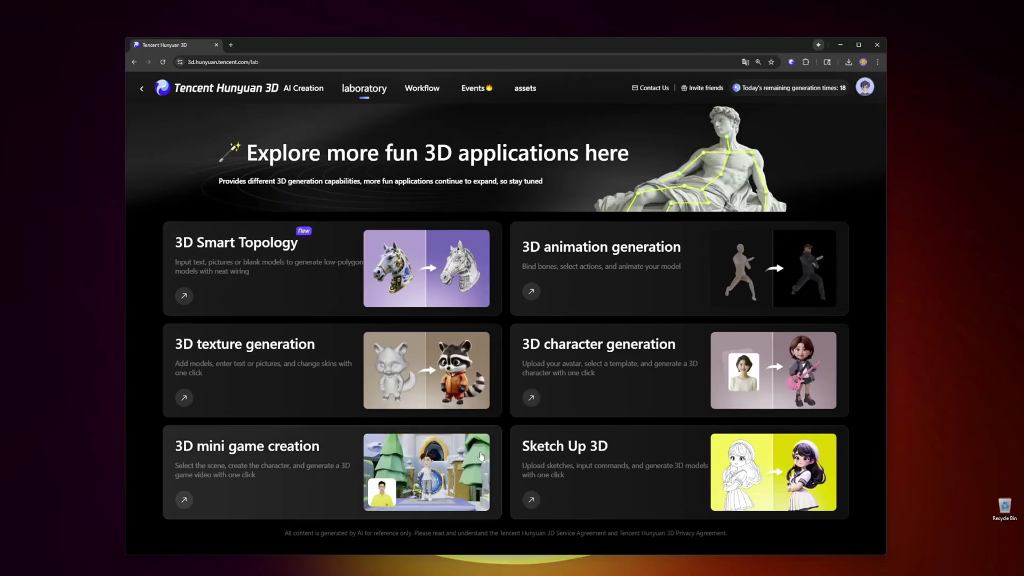
- Look over the 3D animation generation, 3D character generation and Sketch Up 3D tools in the laboratory
click(610, 277)
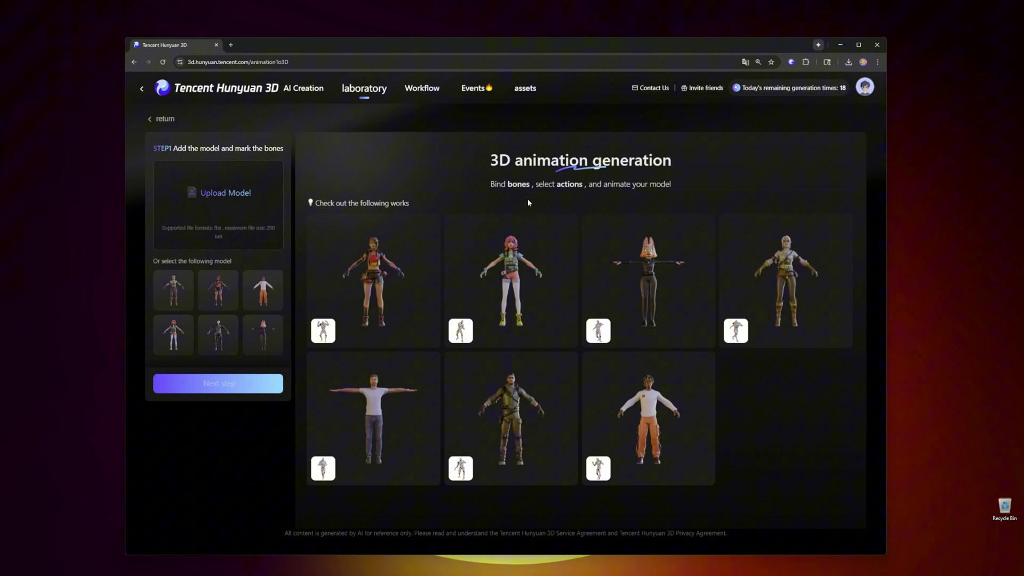
click(158, 121)
click(614, 363)
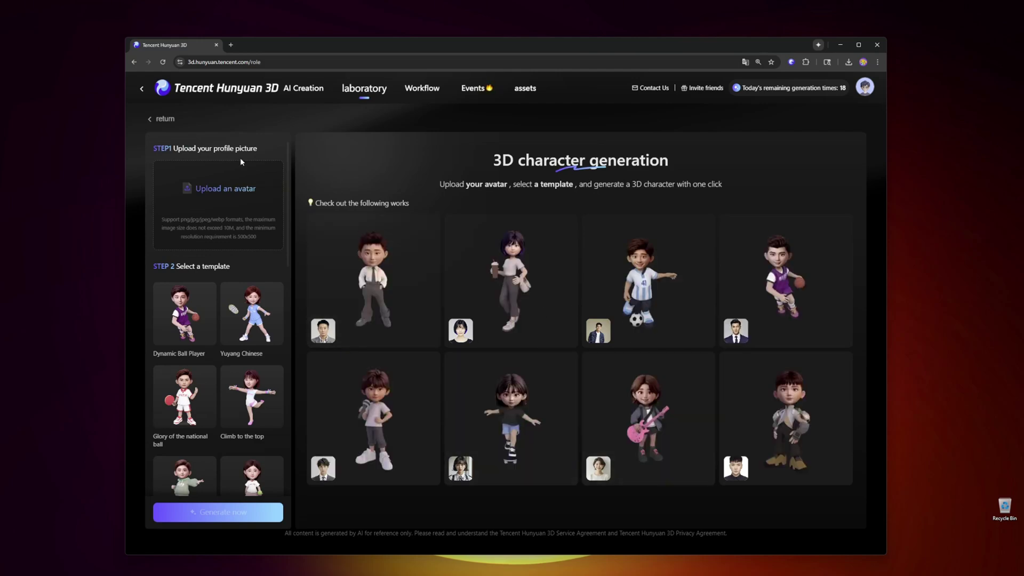
click(163, 119)
click(647, 457)
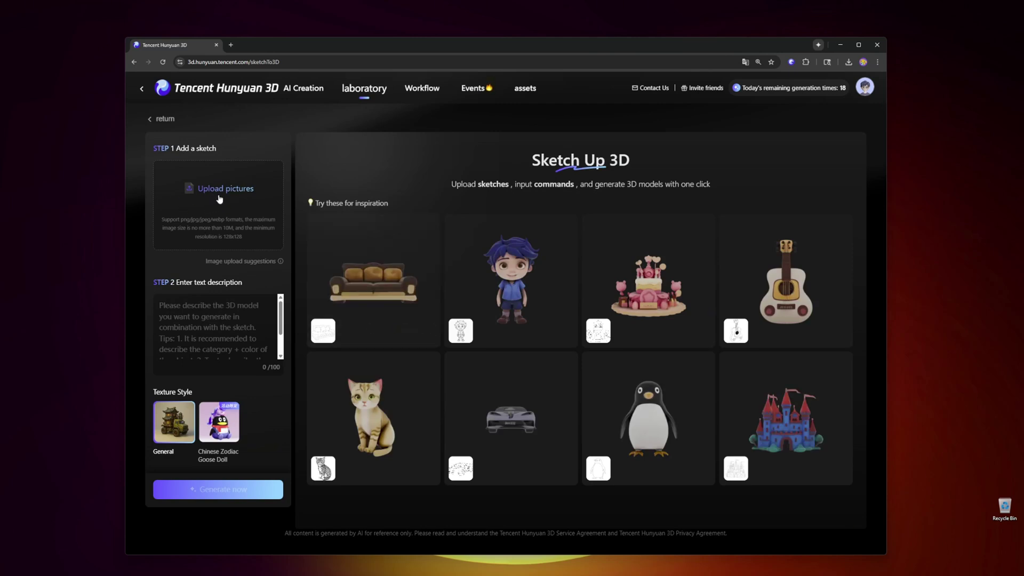
mouse_move(540, 305)
click(149, 120)
- Look over the workflow section and examine the connected nodes of Multi-view prop workflow_copy1
click(433, 91)
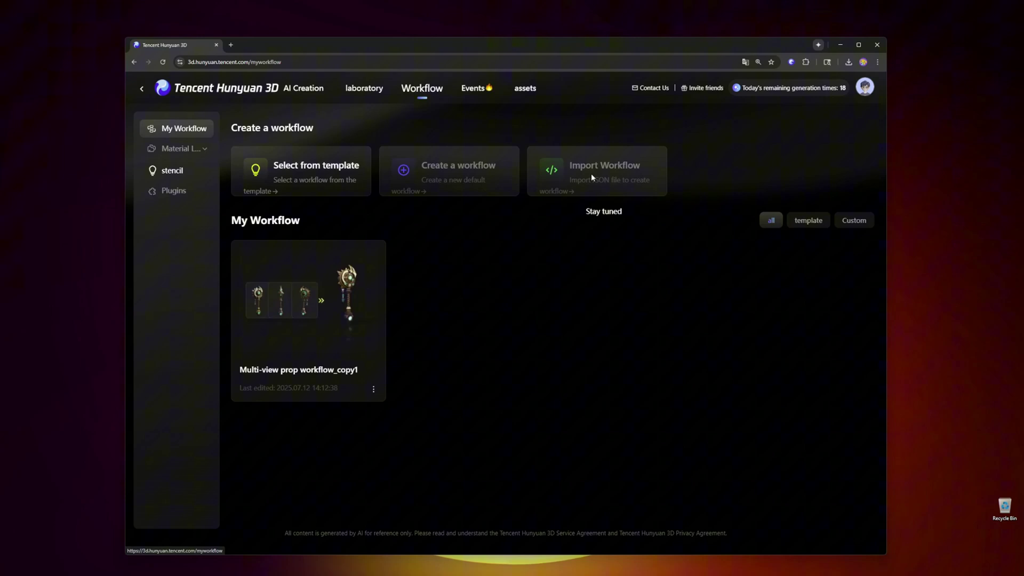
click(212, 172)
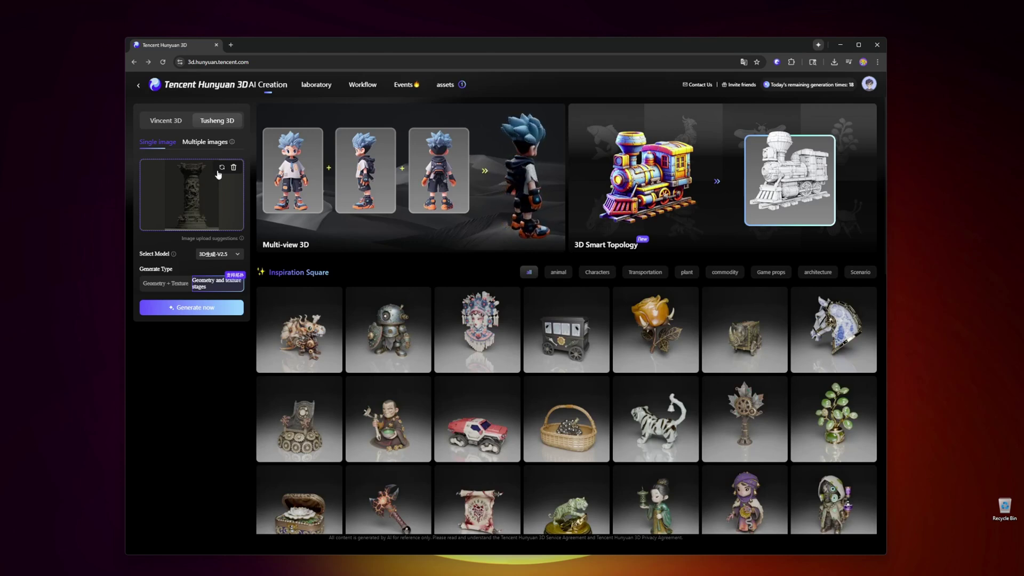
click(196, 145)
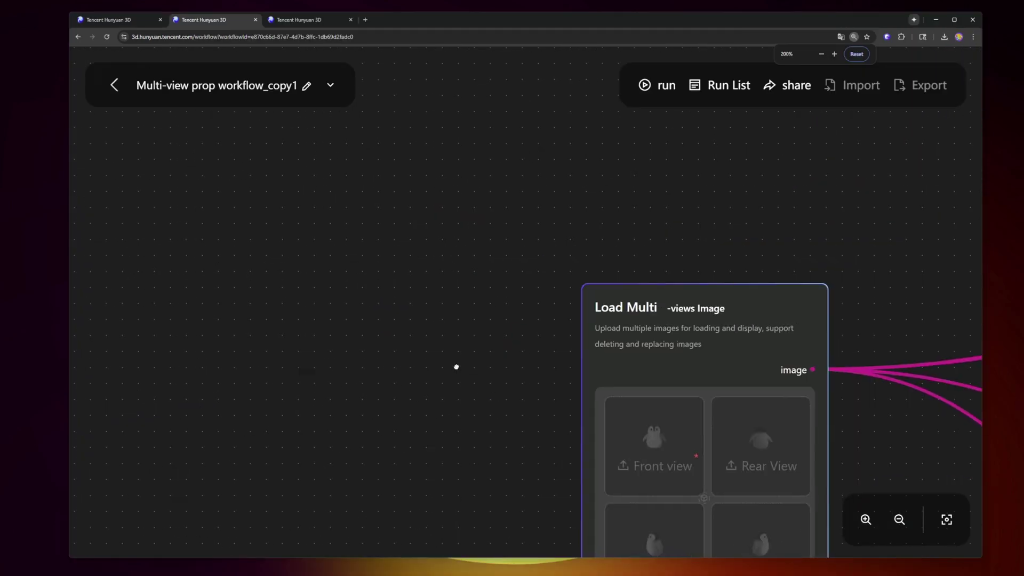
scroll(457, 366, down, 10)
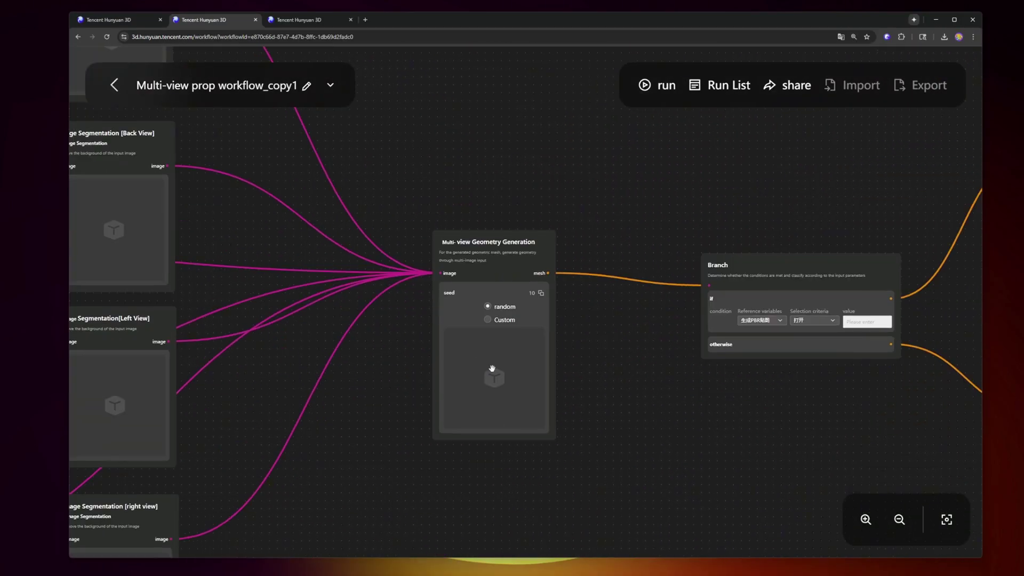
scroll(492, 368, down, 8)
scroll(812, 402, up, 1)
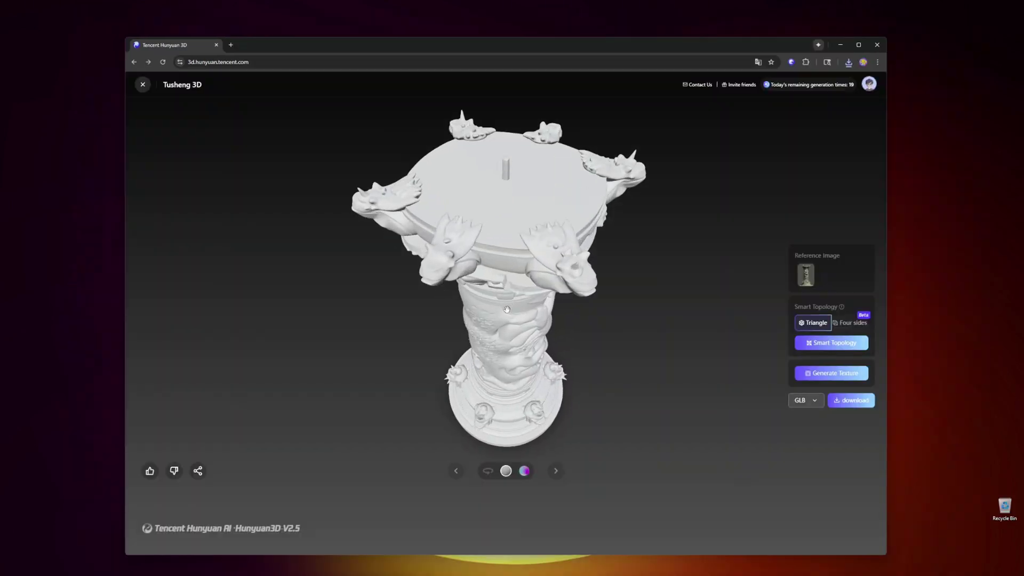
- Inspect the generated pillar's untextured geometry from several angles in plain and Normal shading, and check the Four sides topology description
scroll(506, 310, up, 2)
drag(507, 309, 570, 349)
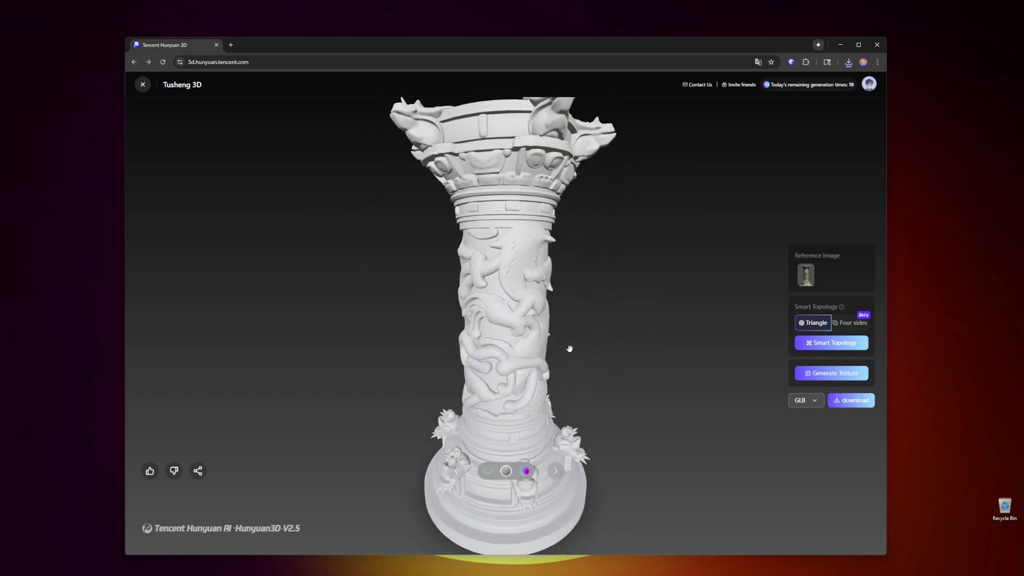
scroll(563, 341, down, 5)
scroll(555, 339, up, 3)
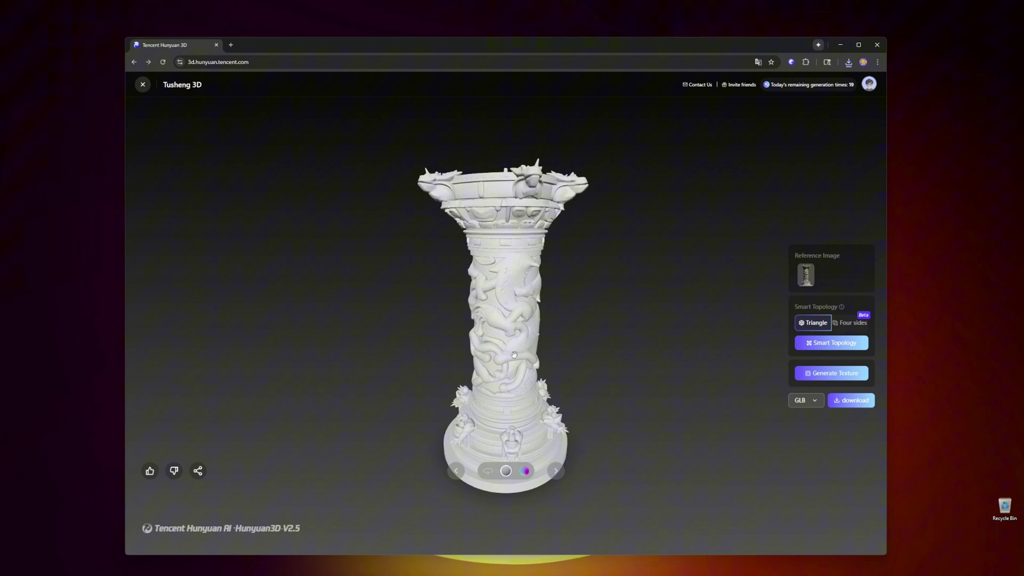
click(521, 473)
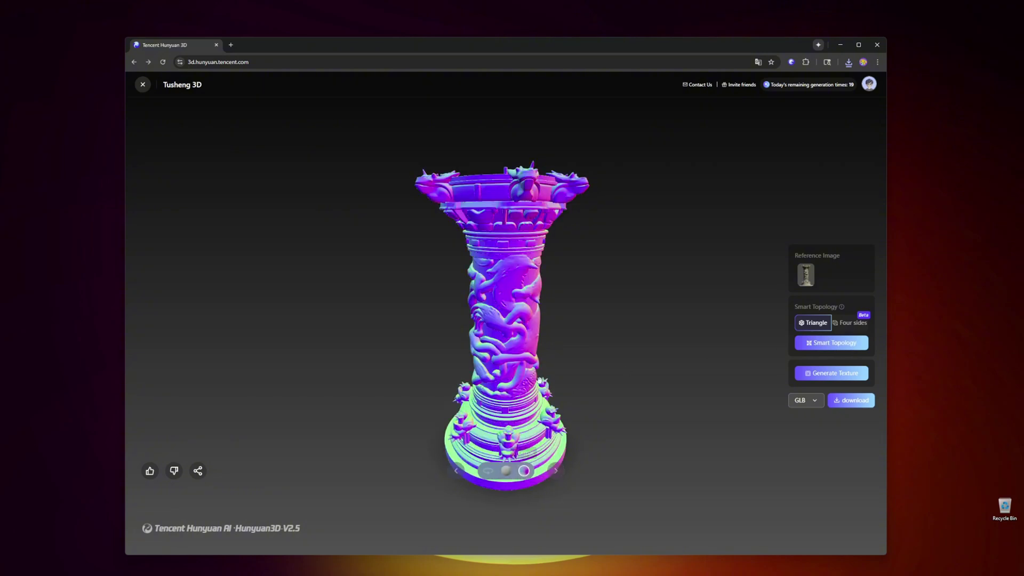
mouse_move(539, 380)
mouse_down()
mouse_move(429, 366)
mouse_move(480, 305)
mouse_move(536, 392)
mouse_up()
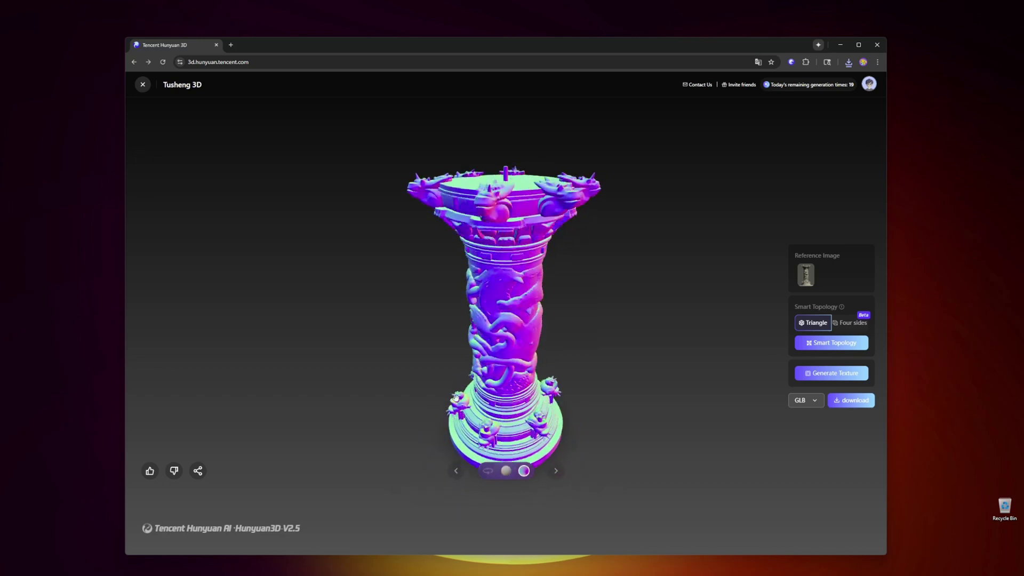
drag(463, 393, 510, 356)
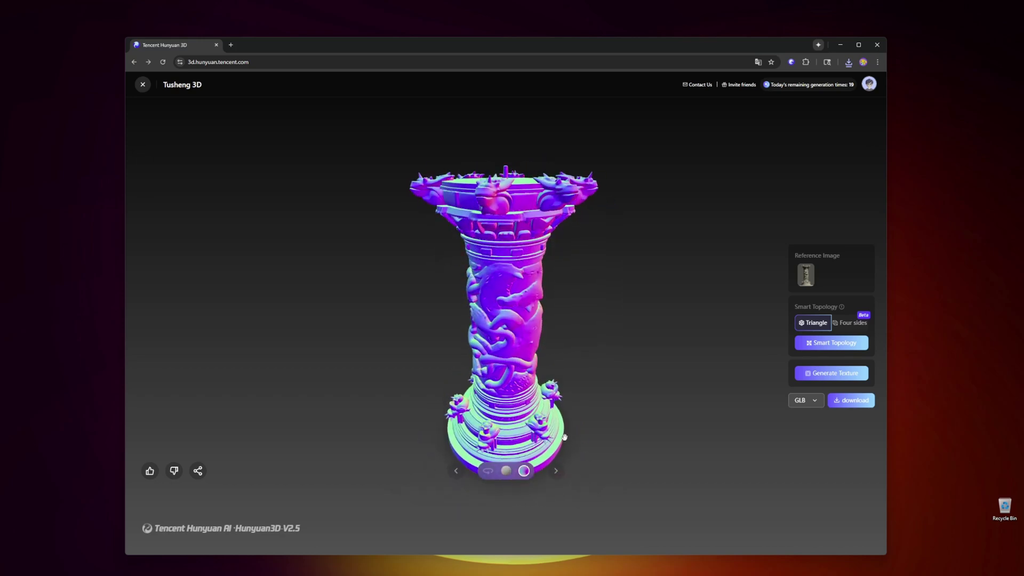
click(507, 472)
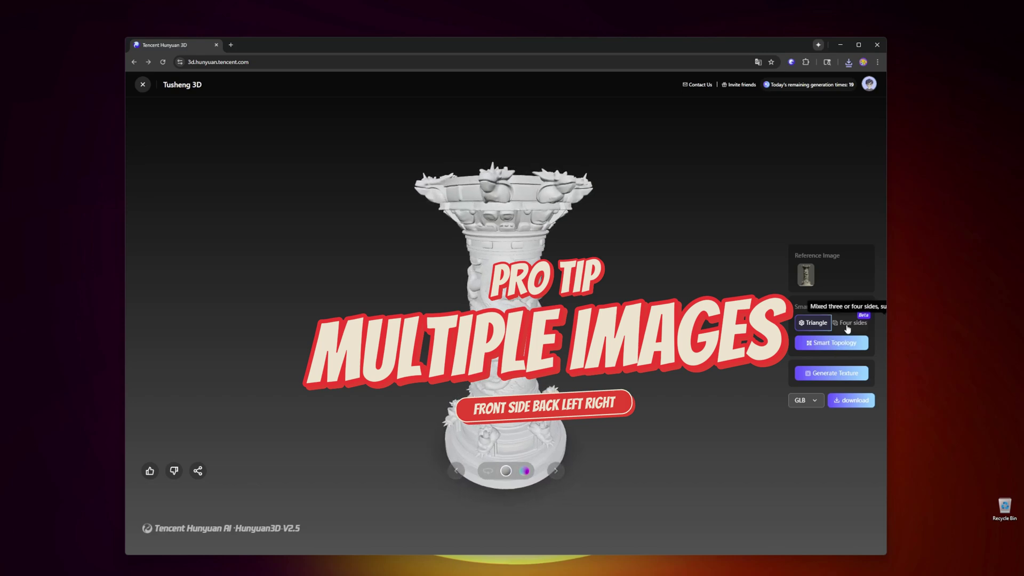
mouse_move(843, 308)
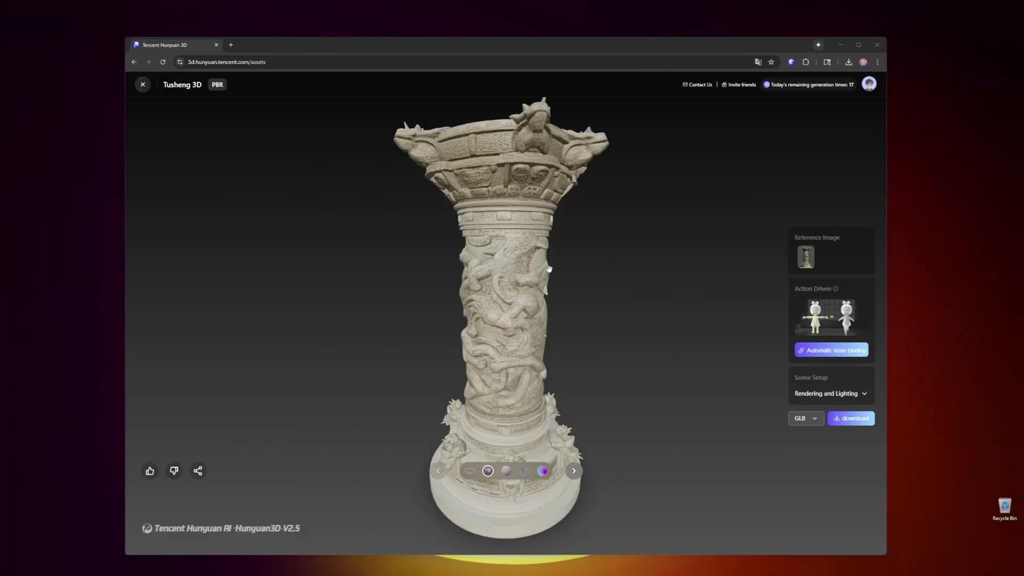
- Light the textured pillar with an orange spotlight, raising the spotlight intensity and lowering the plane light intensity
drag(530, 291, 306, 196)
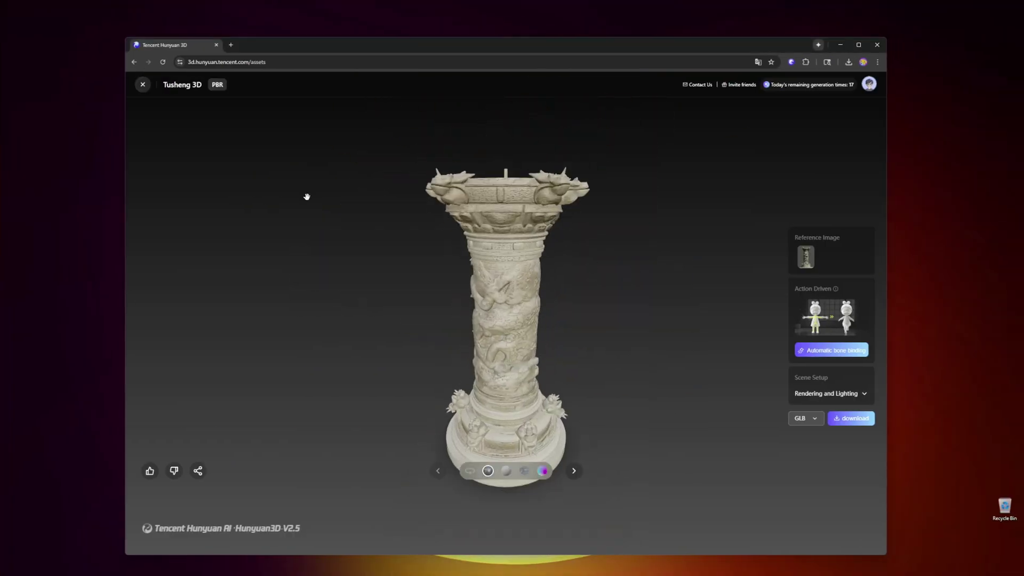
click(817, 392)
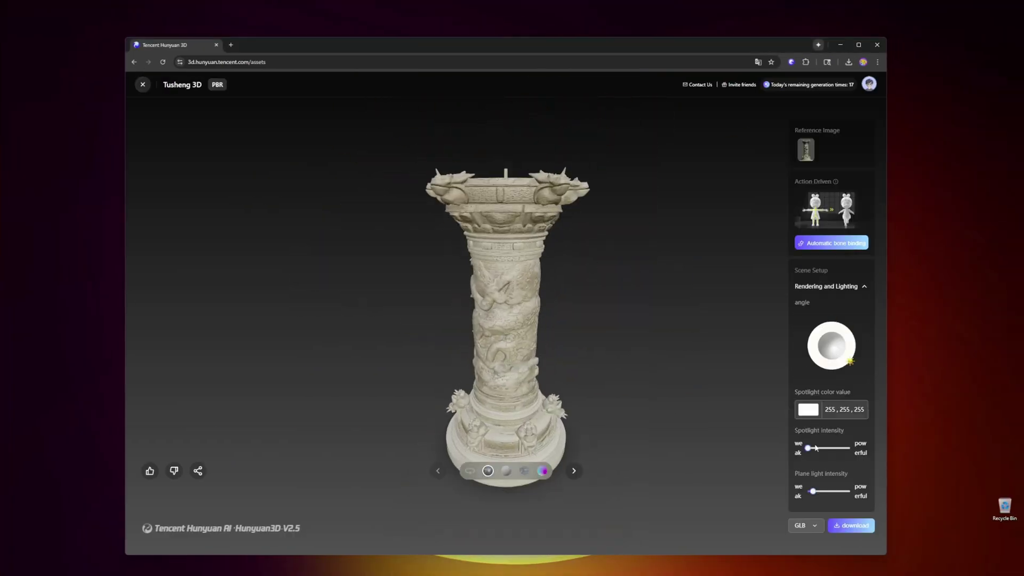
drag(817, 448, 821, 448)
click(809, 409)
click(757, 378)
drag(723, 431, 707, 431)
click(844, 407)
drag(813, 491, 805, 490)
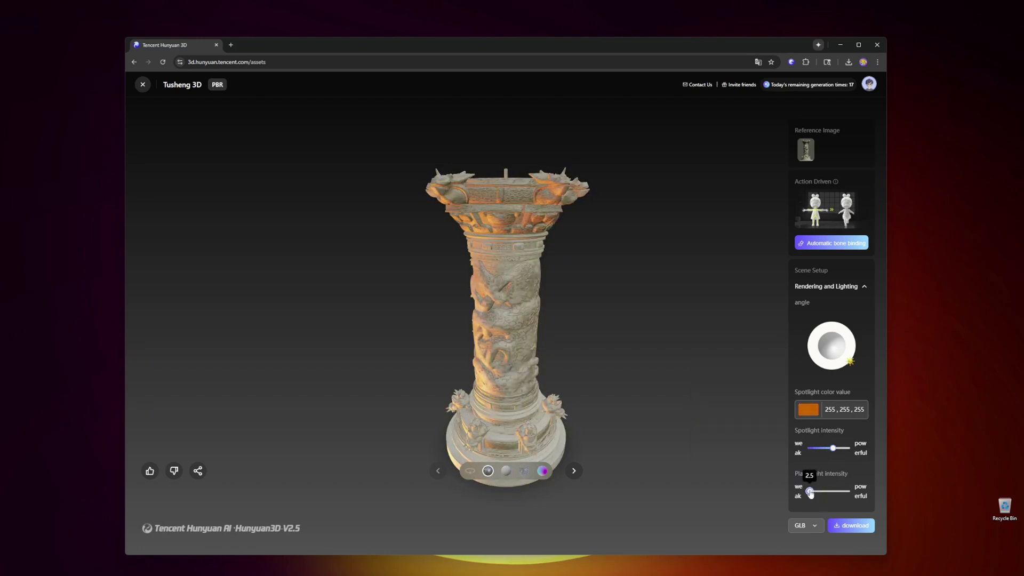
drag(677, 323, 515, 363)
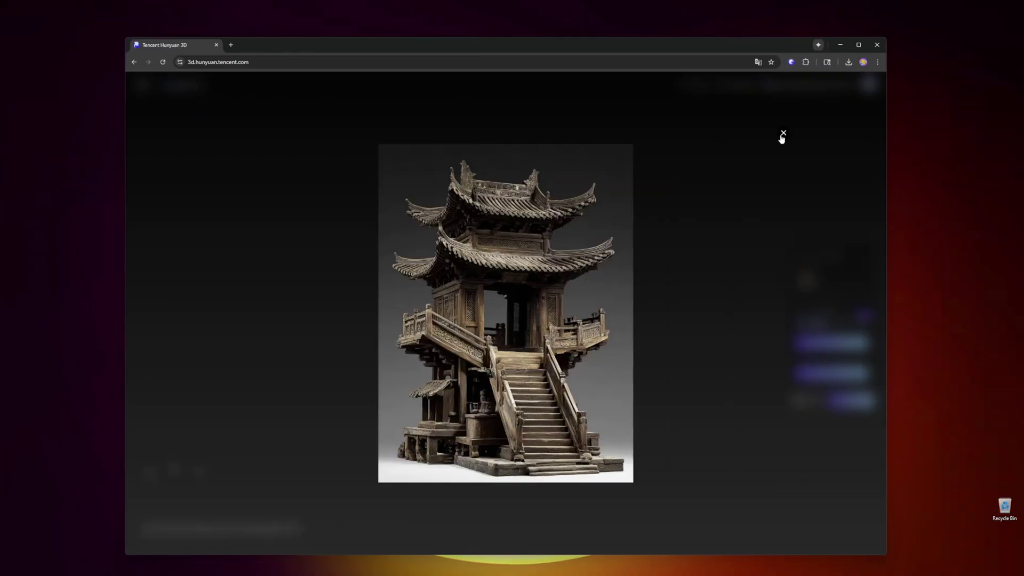
- Close the pagoda's reference image and inspect its untextured model from several angles in plain and Normal shading
click(784, 135)
drag(549, 344, 642, 362)
scroll(522, 351, up, 6)
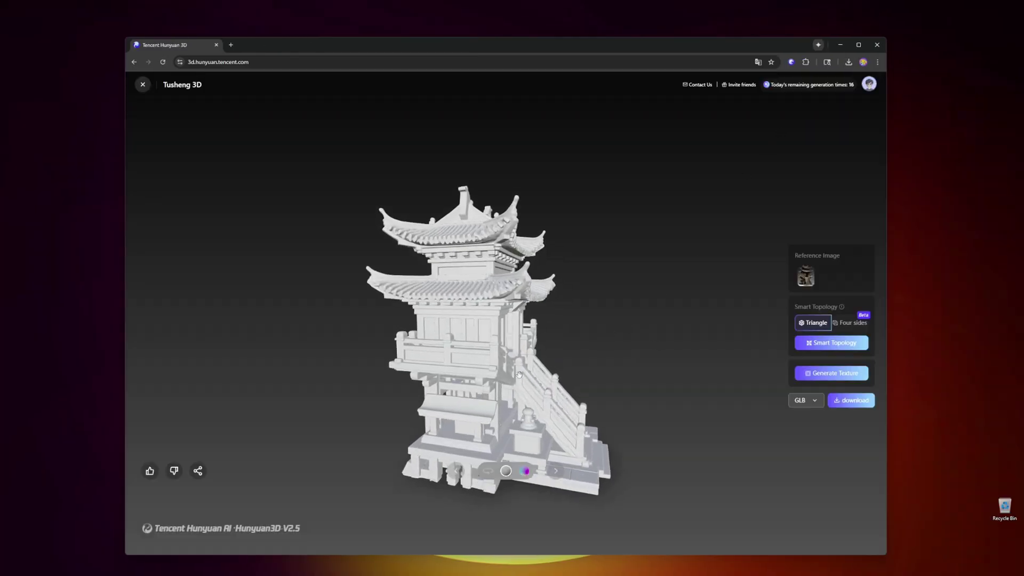
drag(520, 344, 514, 435)
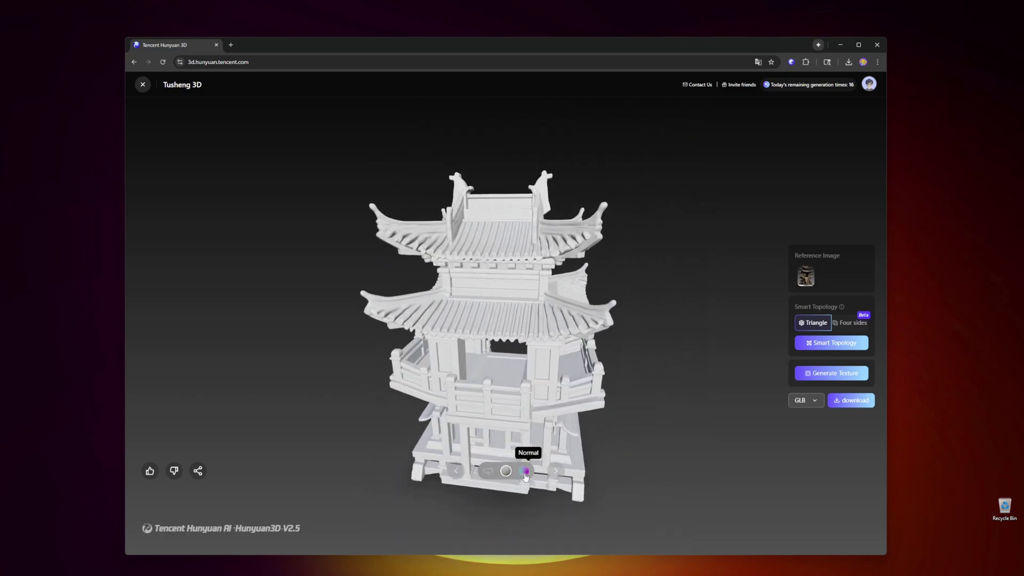
drag(456, 387, 406, 382)
click(506, 471)
drag(650, 363, 534, 395)
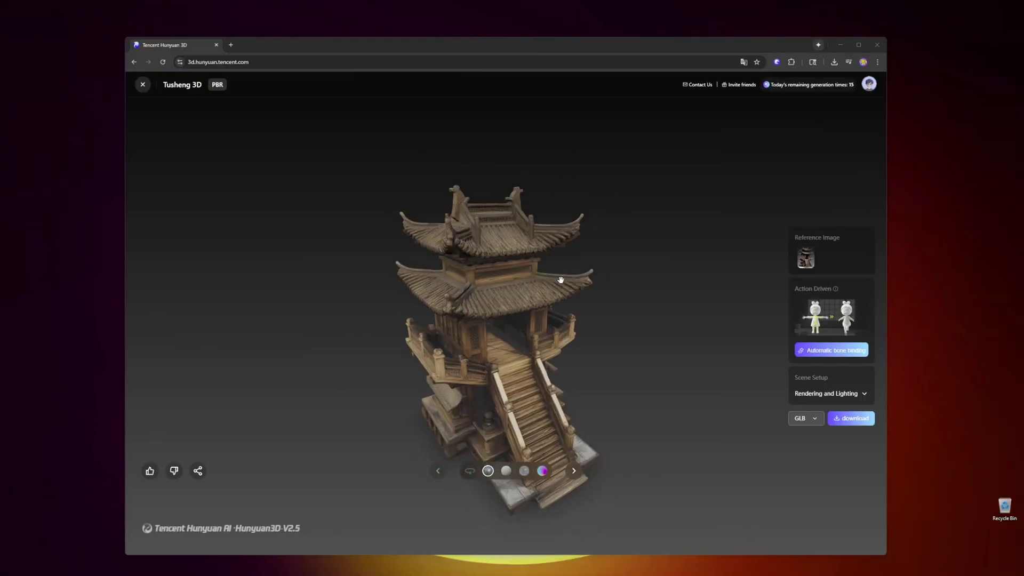
- Inspect the textured pagoda model up close and from several angles, including its roofs, balcony and staircase
drag(561, 279, 489, 315)
scroll(497, 273, up, 5)
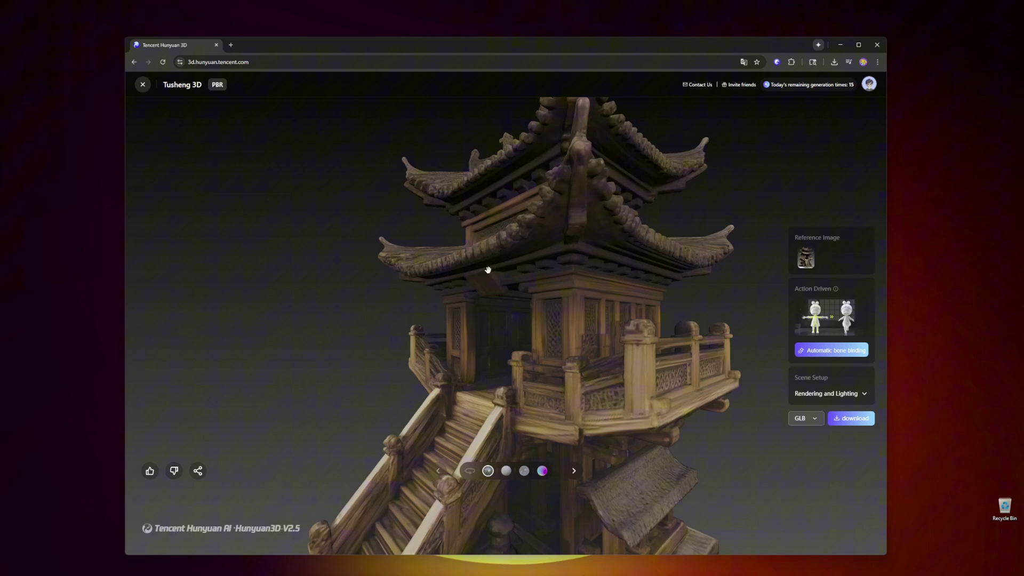
drag(488, 270, 583, 347)
scroll(542, 324, down, 8)
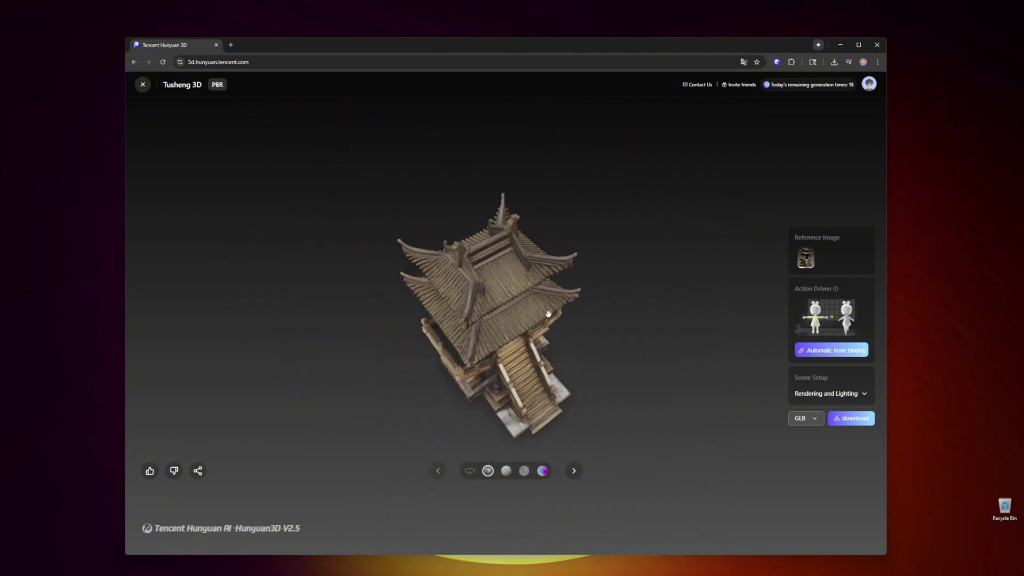
drag(577, 273, 531, 355)
scroll(516, 352, down, 2)
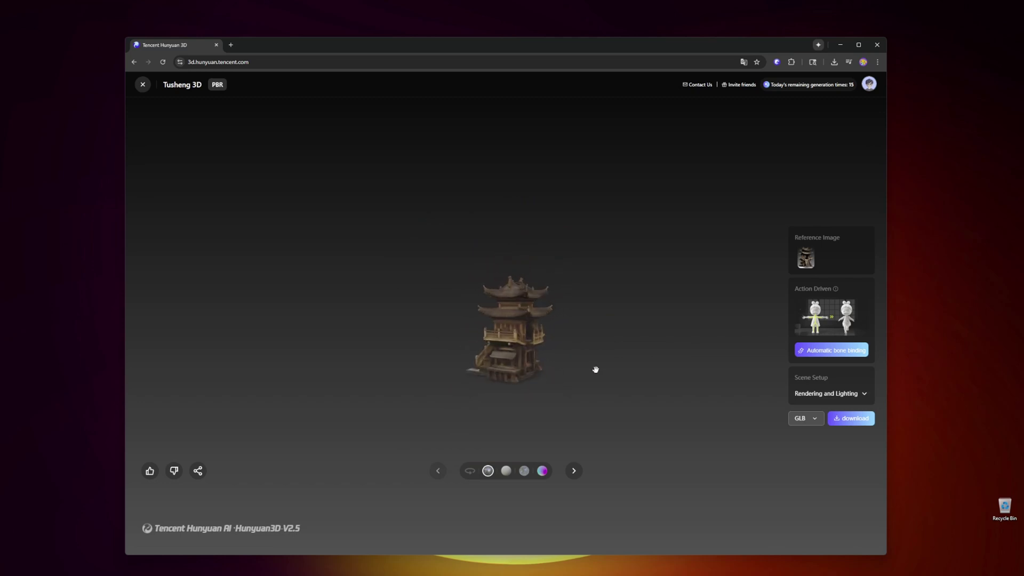
scroll(487, 368, up, 2)
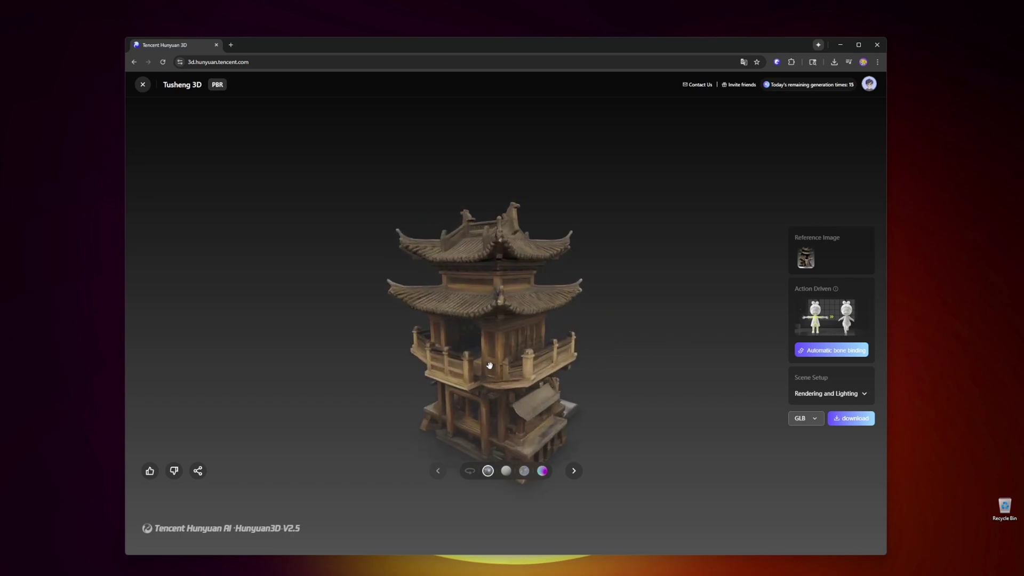
drag(483, 397, 434, 380)
scroll(505, 402, up, 3)
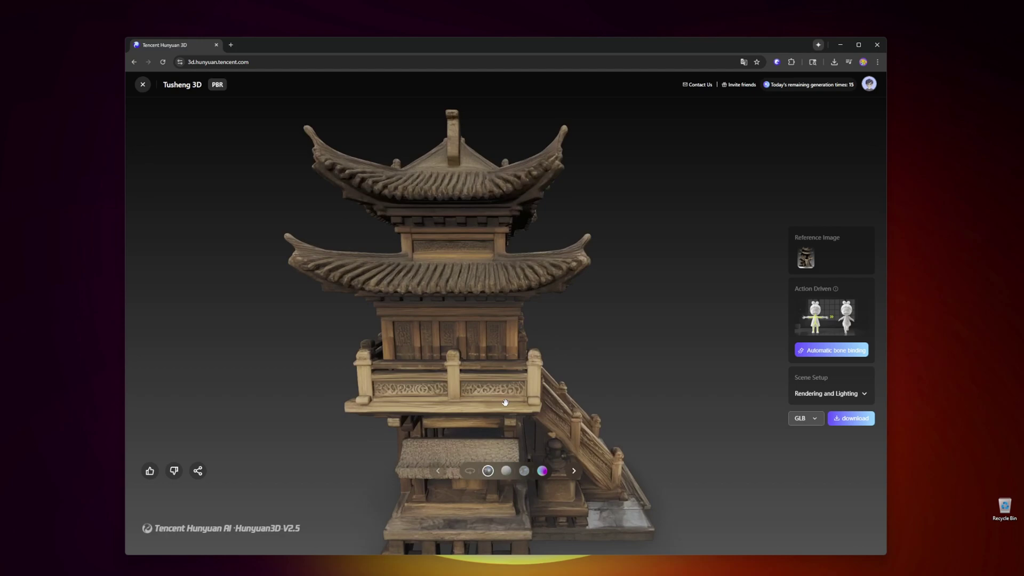
scroll(503, 404, down, 3)
drag(503, 404, 409, 419)
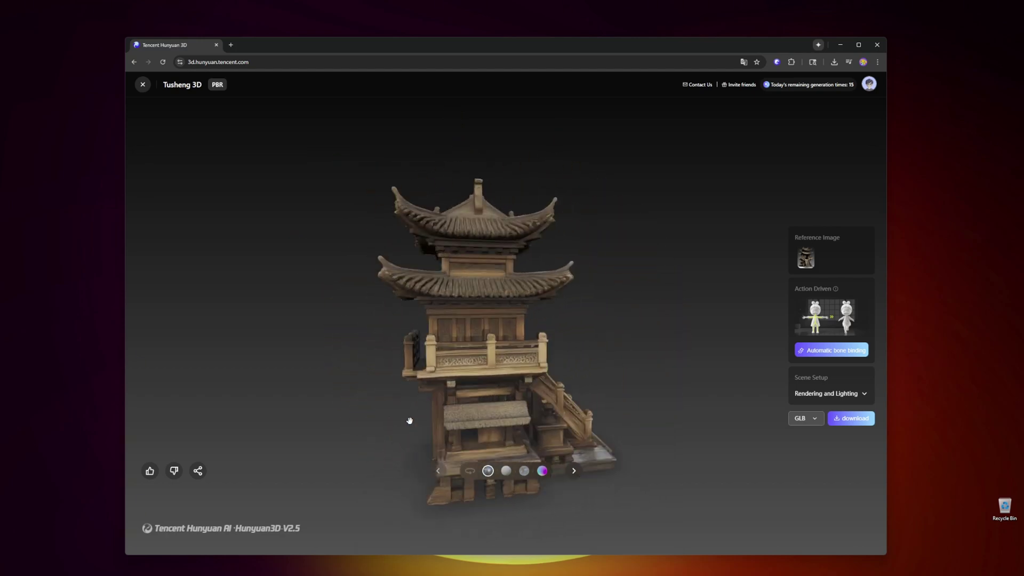
- Show the pagoda's untextured version in Normal shading, and return to the textured version
click(573, 472)
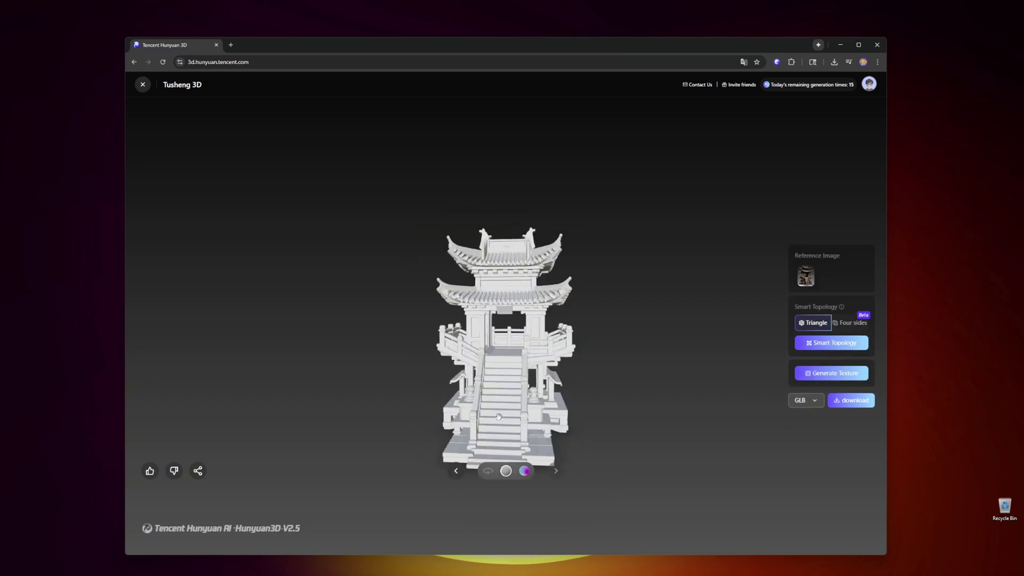
click(524, 472)
click(457, 471)
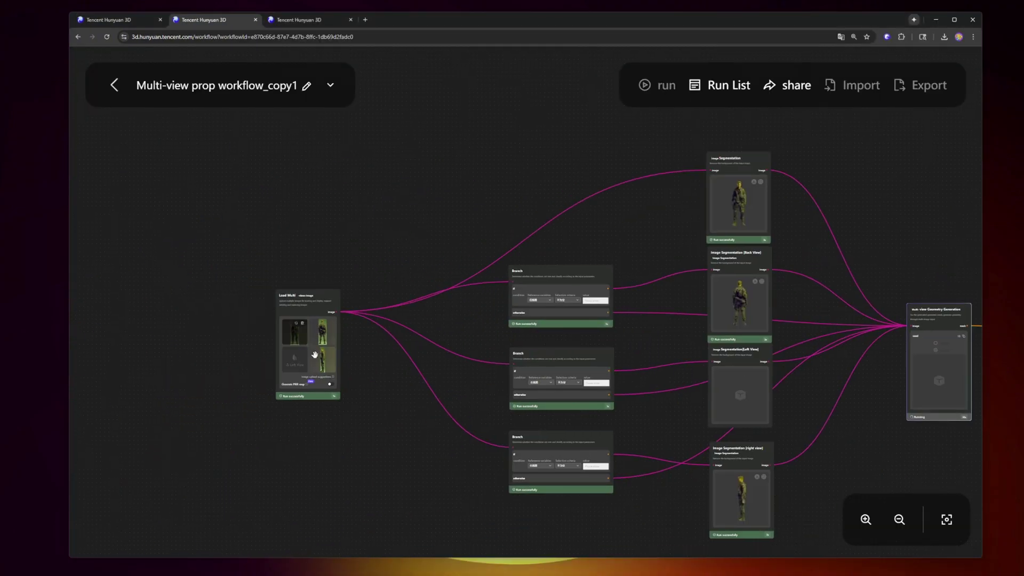
- Examine the branch, image segmentation and geometry generation nodes of Multi-view prop workflow_copy1 loaded with the soldier images
scroll(319, 385, down, 3)
drag(580, 330, 418, 288)
scroll(614, 324, up, 1)
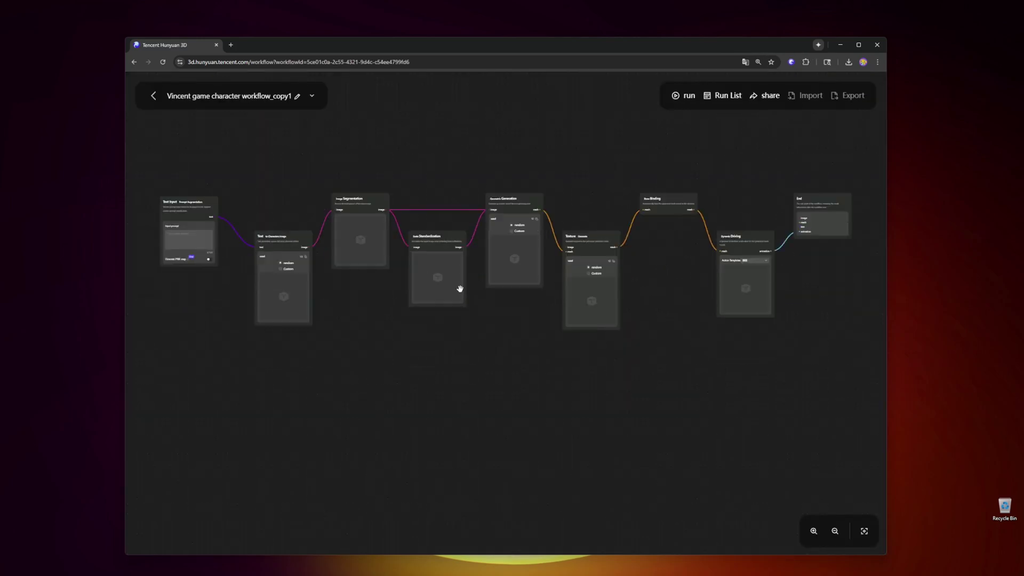
- Examine the Vincent game character workflow_copy1 nodes from text input to end, and look over the workflow templates
scroll(511, 273, up, 5)
ctrl+scroll(511, 273, down, 5)
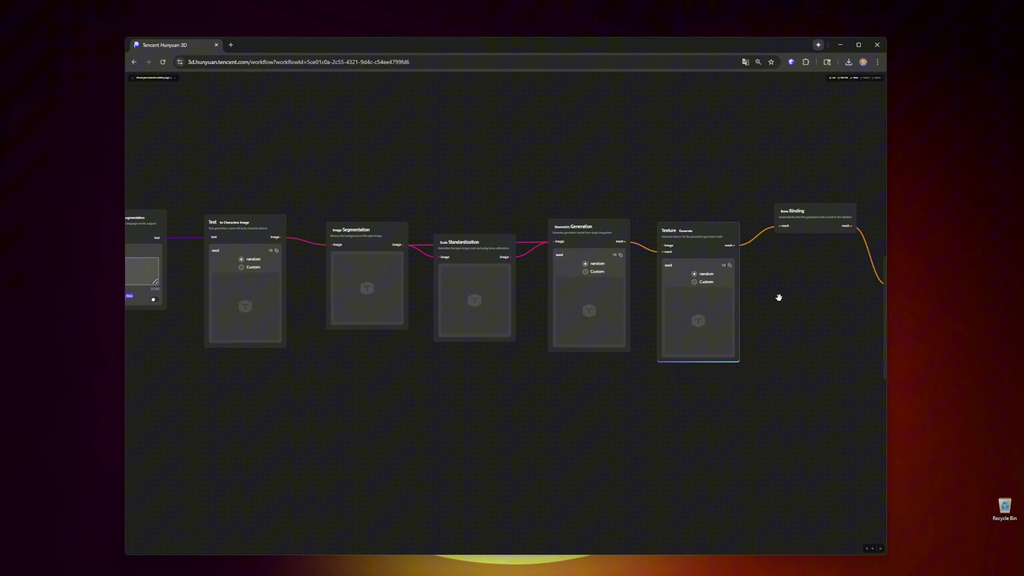
drag(643, 354, 602, 308)
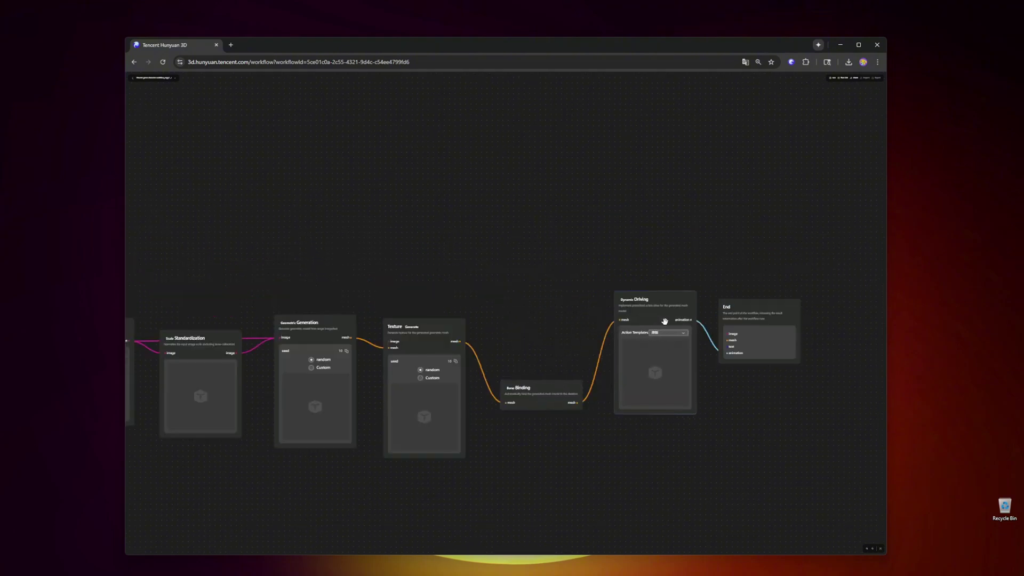
scroll(565, 176, down, 3)
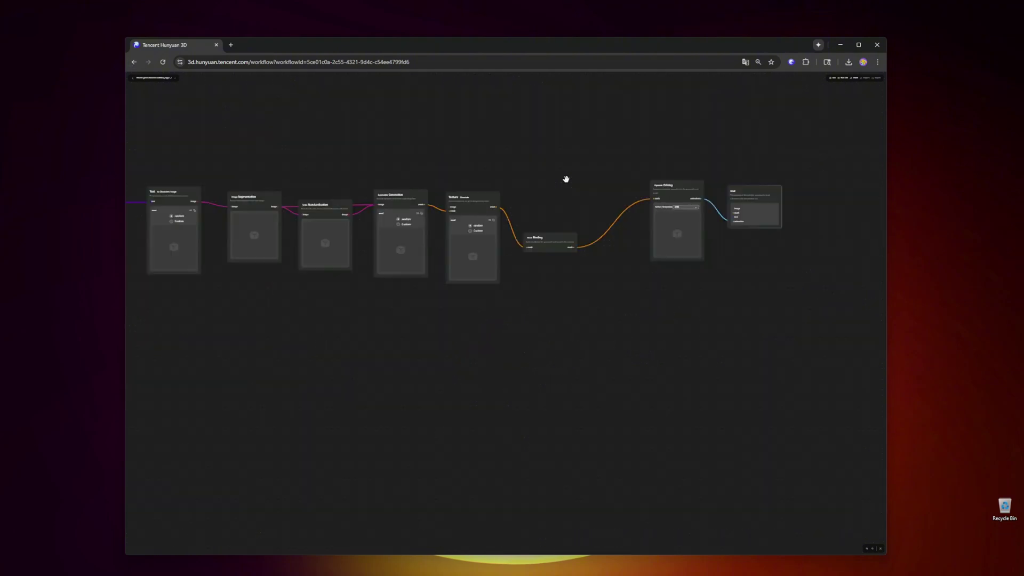
scroll(565, 176, up, 3)
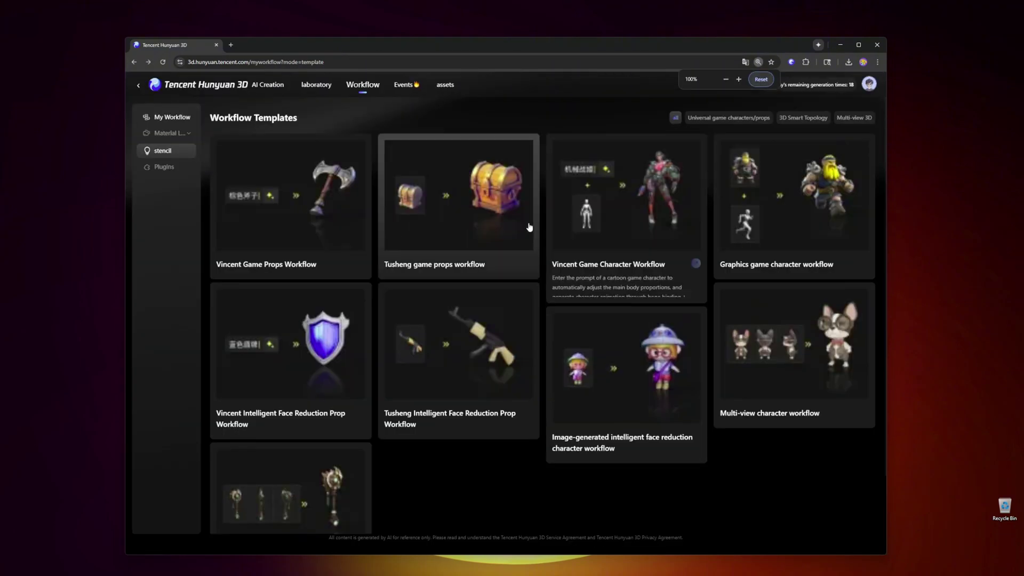
scroll(529, 227, down, 1)
scroll(529, 227, up, 1)
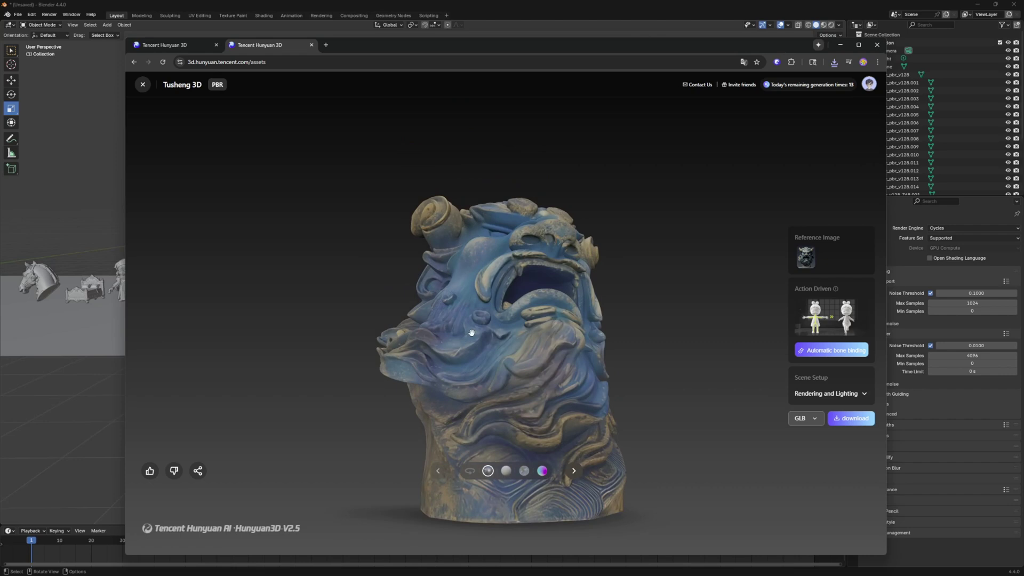
- Rotate the textured blue sculpture, and inspect the soldier's untextured model up close
drag(472, 333, 502, 341)
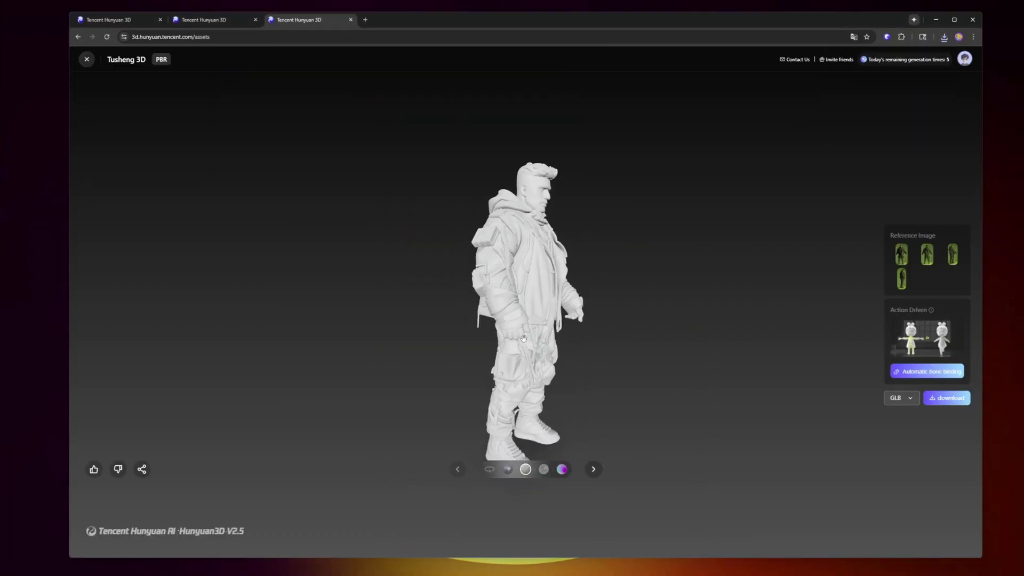
scroll(543, 330, up, 5)
drag(543, 331, 570, 374)
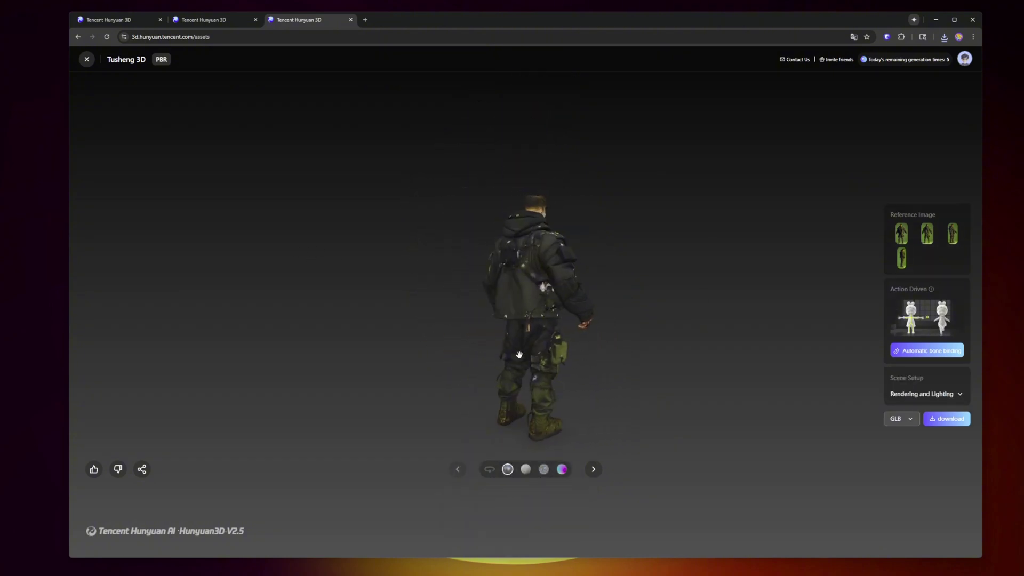
- Compare the textured soldier model with its front, back and side reference images
click(900, 235)
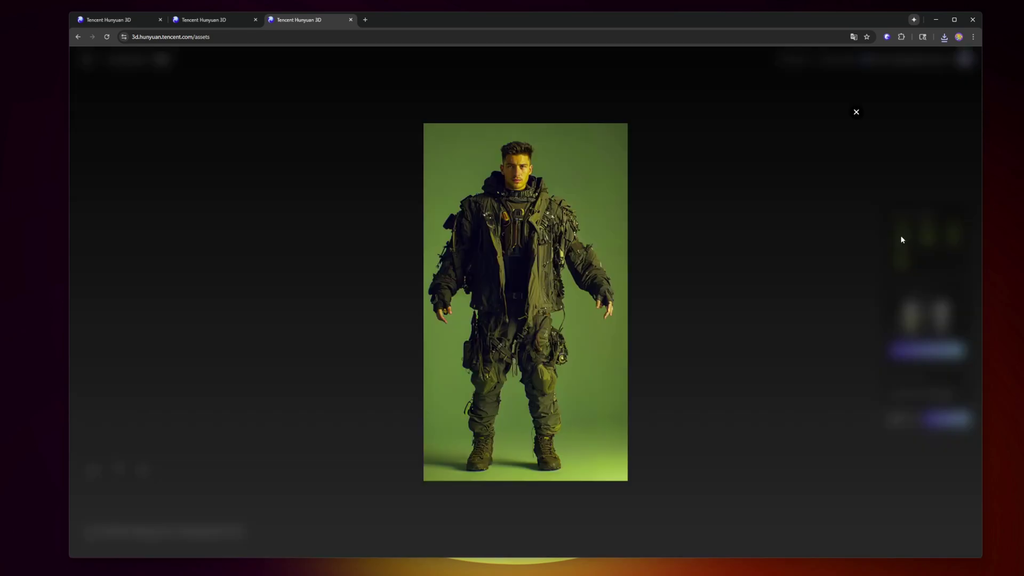
click(735, 258)
click(927, 242)
click(844, 258)
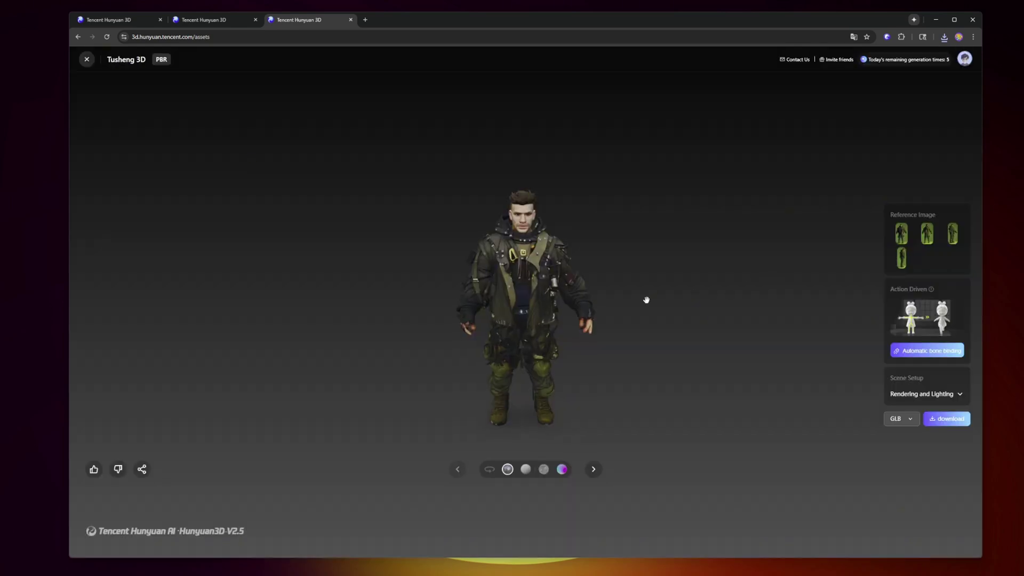
click(901, 240)
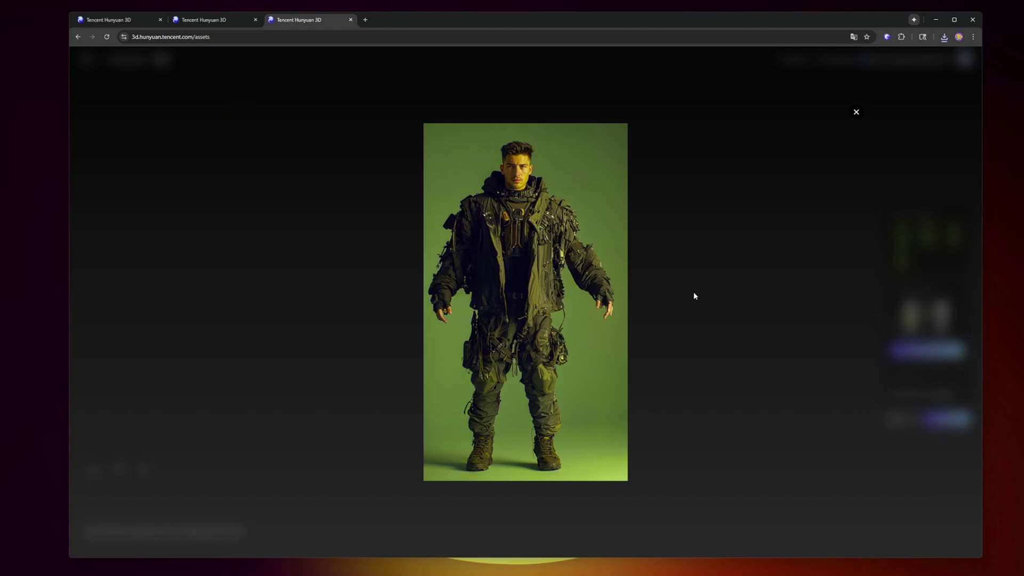
click(856, 113)
click(904, 258)
click(735, 299)
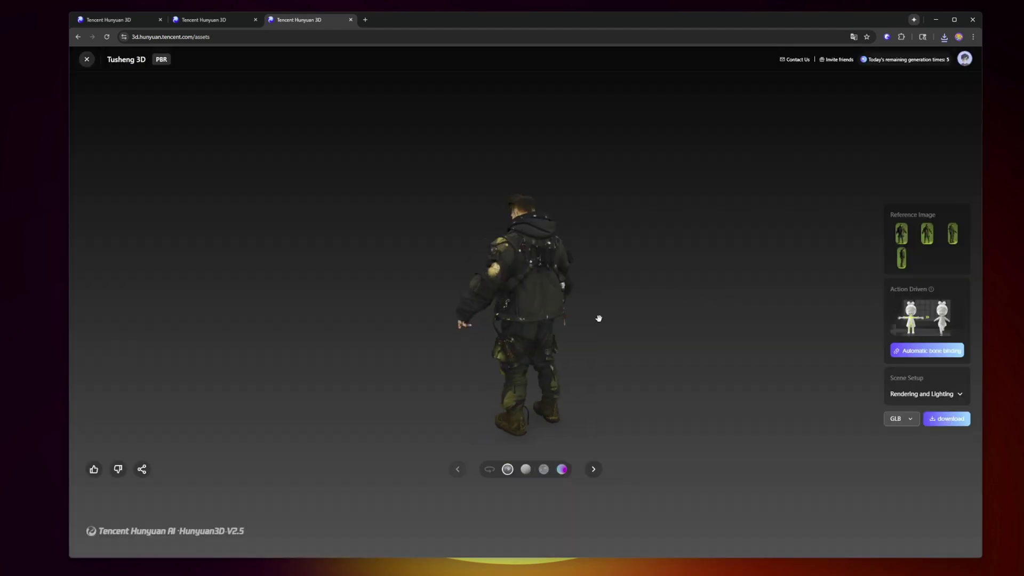
click(927, 236)
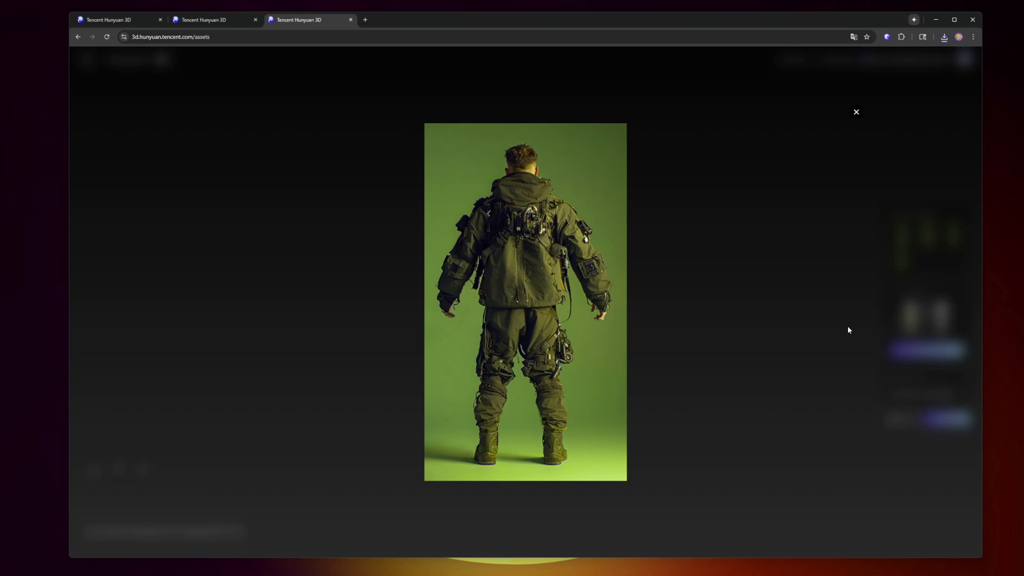
click(857, 113)
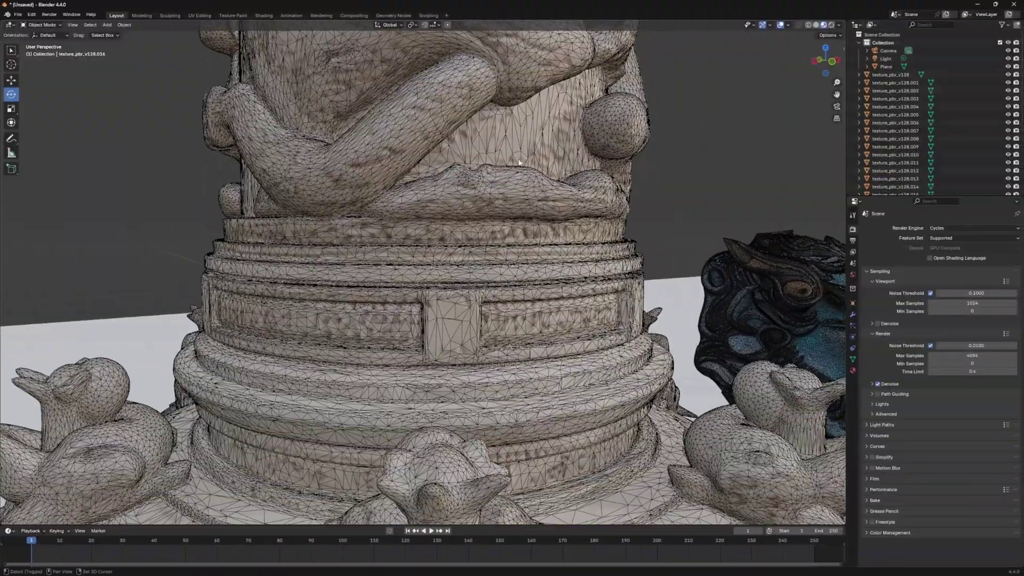
- In Blender, inspect the wireframe mesh of the pillar's base and the figures around it
shift+middle_drag(541, 299, 534, 171)
shift+middle_drag(550, 277, 461, 263)
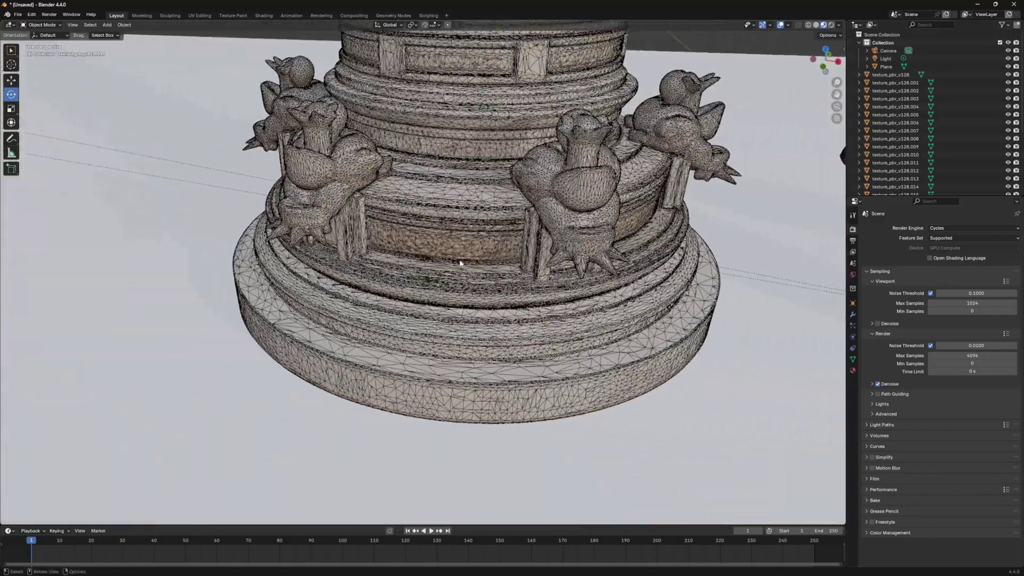
click(459, 263)
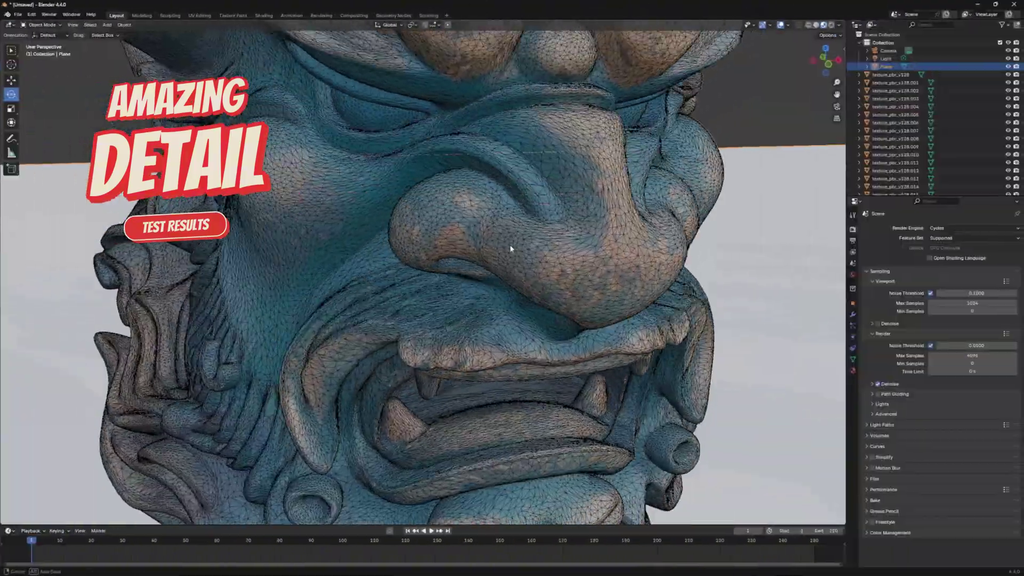
- Inspect the wireframe meshes of the blue sculpted head and the green dragon character
middle_drag(510, 245, 289, 160)
scroll(464, 307, up, 7)
scroll(431, 255, down, 3)
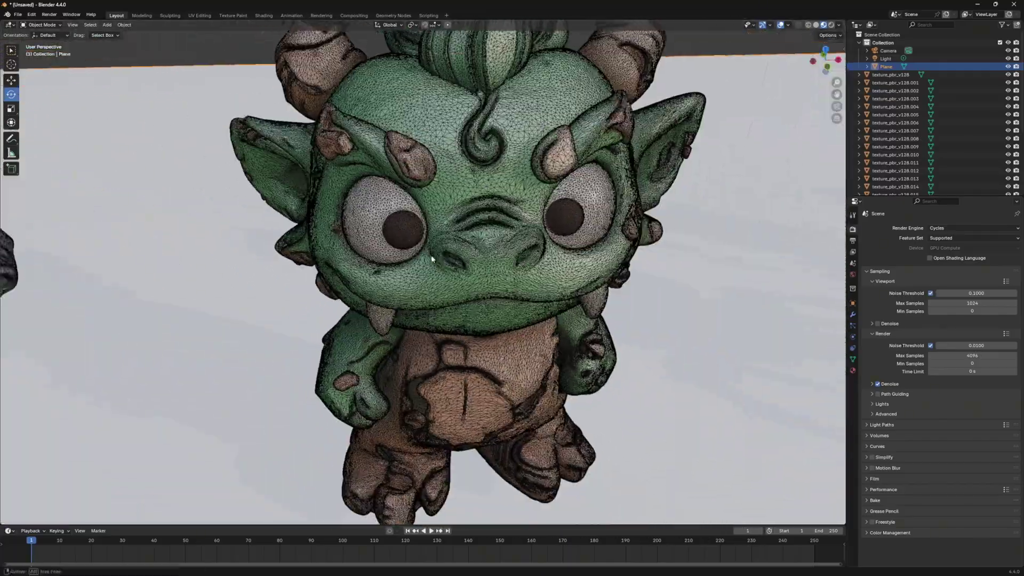
middle_drag(431, 255, 464, 343)
scroll(464, 343, up, 1)
- Turn off the wireframe overlay and look over the row of textured models without mesh lines
click(788, 25)
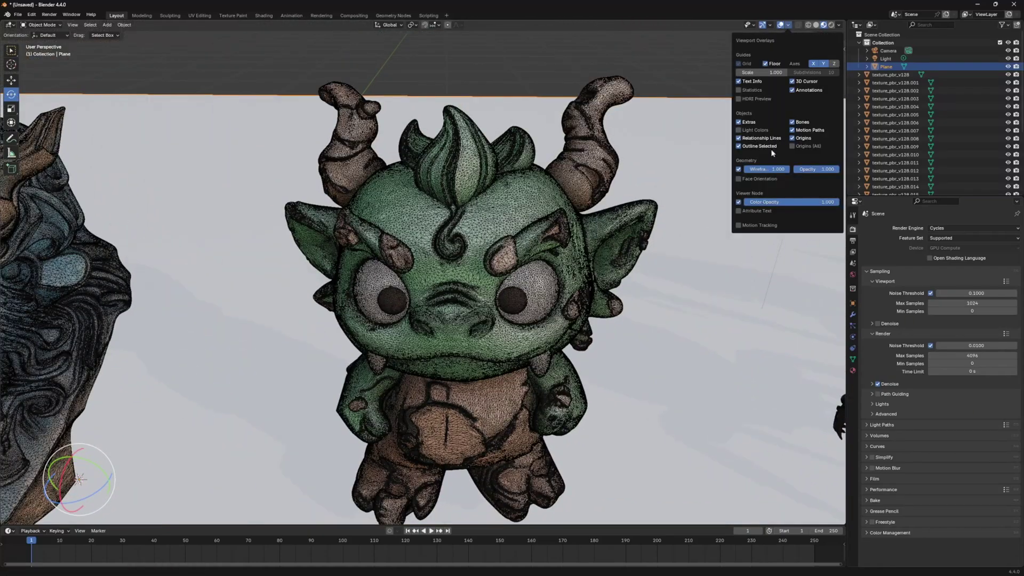
click(742, 168)
scroll(566, 234, down, 4)
mouse_move(565, 233)
middle_down()
mouse_move(600, 213)
mouse_move(573, 245)
middle_up()
click(600, 214)
shift+middle_drag(573, 246, 330, 260)
scroll(422, 261, up, 3)
scroll(454, 240, down, 5)
scroll(454, 281, up, 4)
scroll(458, 280, down, 3)
shift+middle_drag(790, 269, 256, 274)
- Select the shield-carrying robot, frame the view on it, and inspect its textured surface with wireframe
click(447, 270)
key(grave)
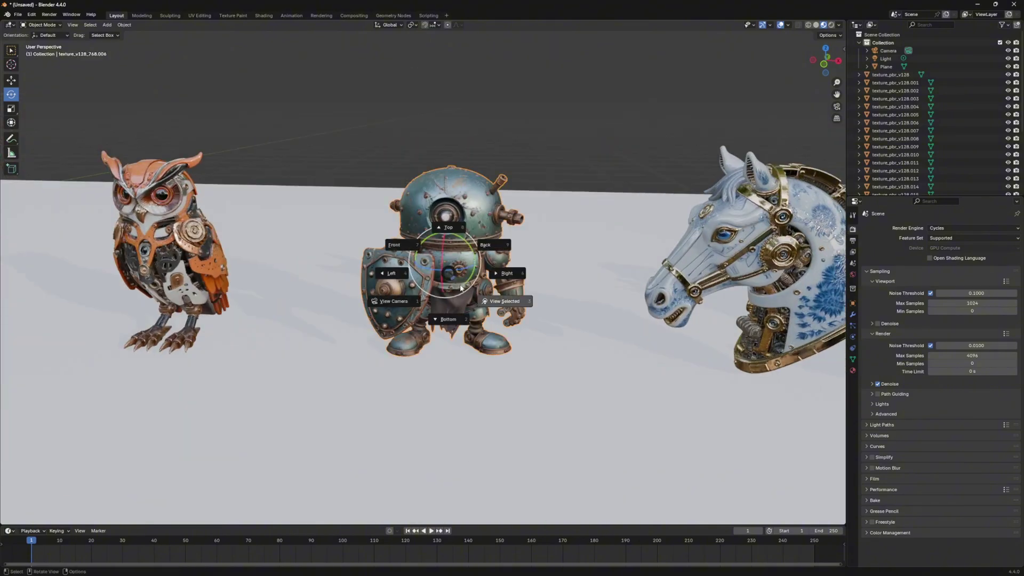
click(498, 302)
middle_drag(710, 174, 679, 210)
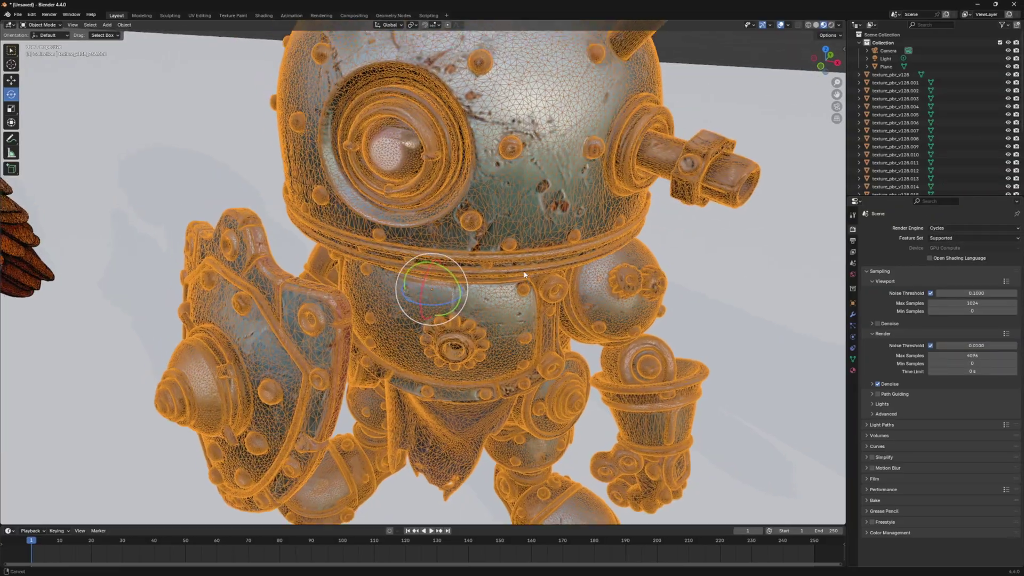
middle_drag(480, 251, 513, 260)
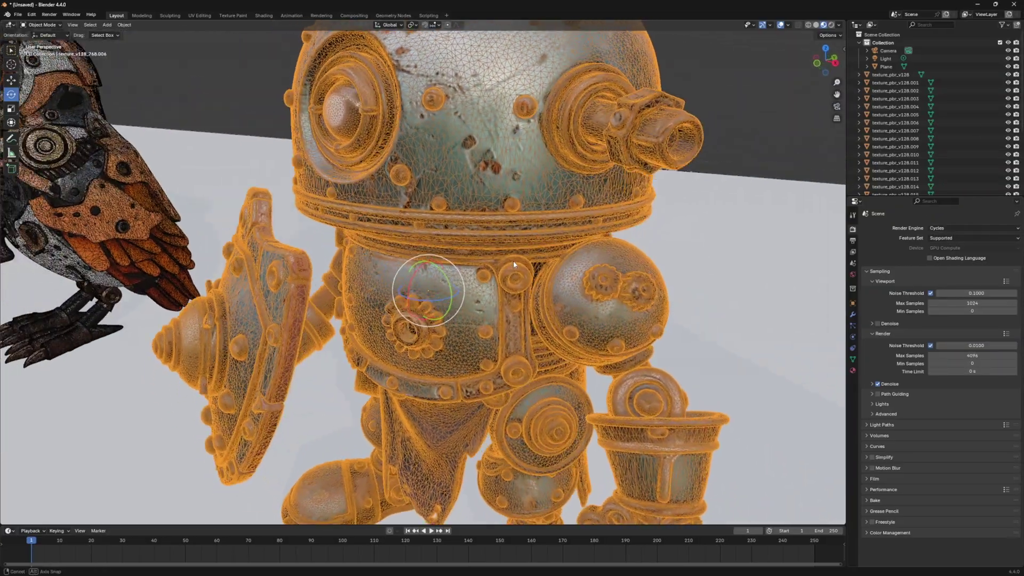
scroll(514, 261, up, 2)
- Switch the viewport to Solid shading, select the ground plane instead of the robot, and inspect the robot's mesh
click(817, 24)
click(691, 231)
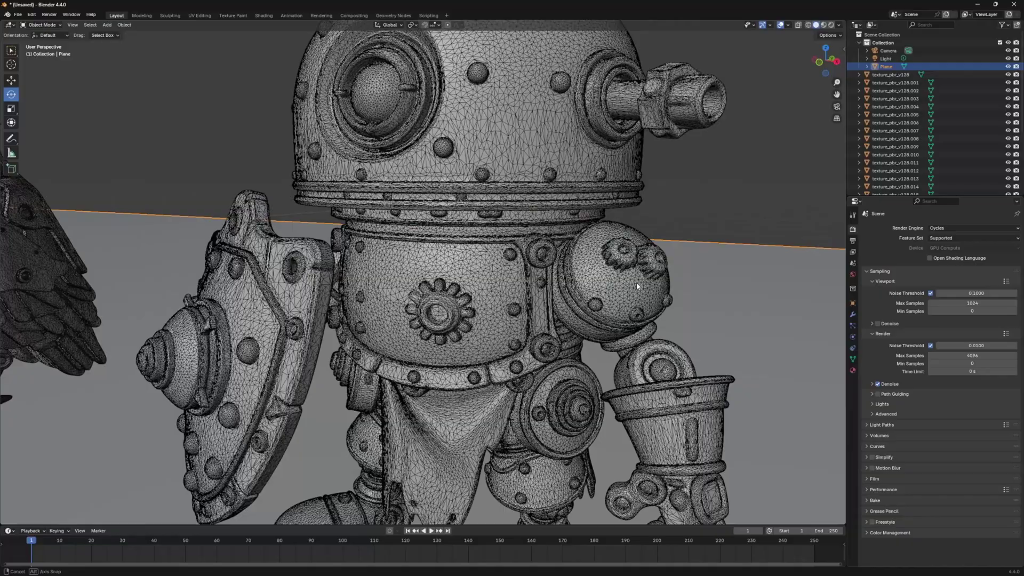
scroll(518, 328, up, 6)
scroll(517, 328, down, 8)
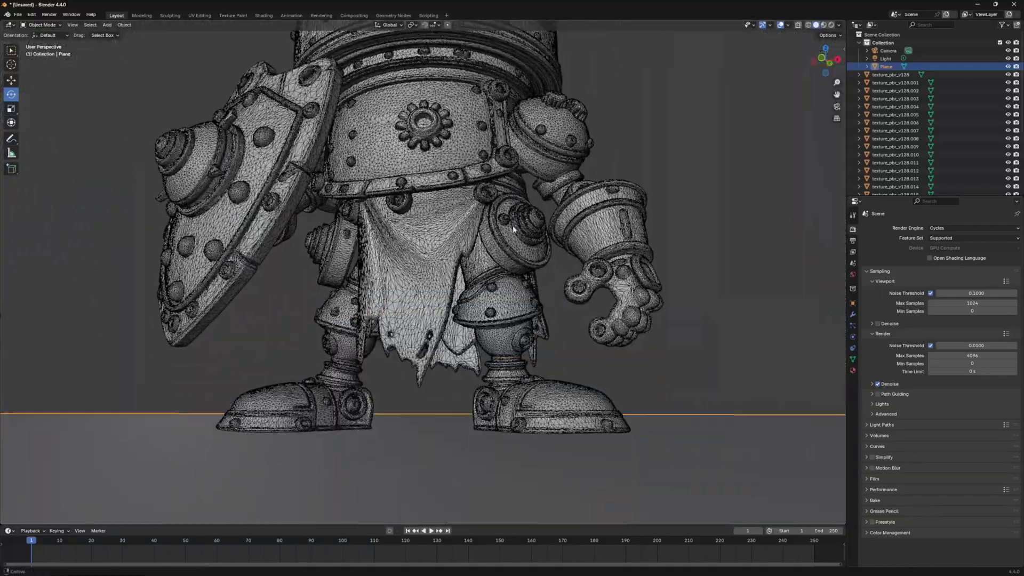
- Inspect the robot's feet, torn cloth and back in Solid shading with wireframe from several angles
shift+middle_drag(513, 226, 513, 182)
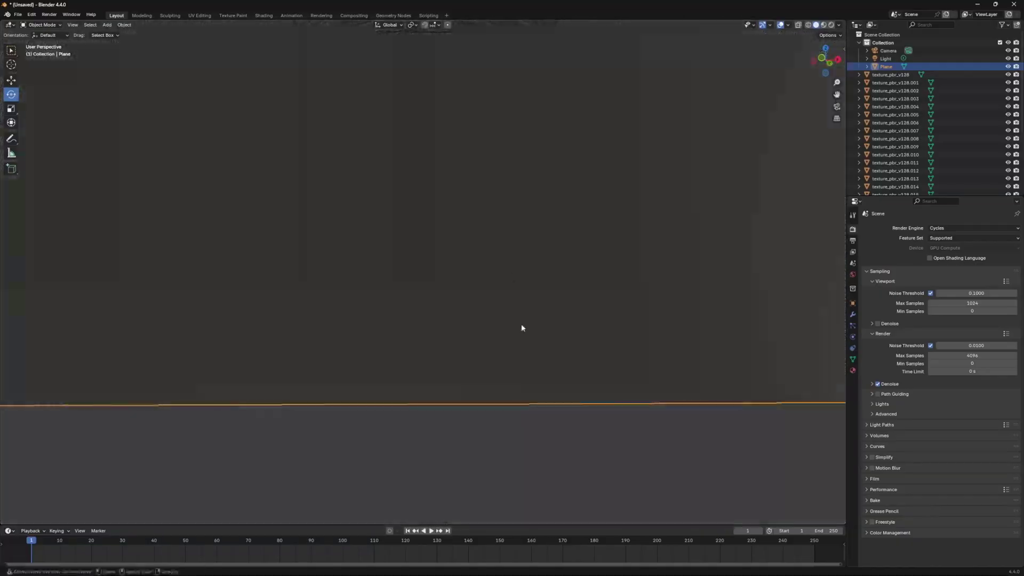
middle_drag(520, 325, 481, 206)
scroll(480, 321, up, 5)
middle_drag(482, 206, 595, 281)
scroll(595, 282, up, 6)
middle_drag(594, 281, 656, 317)
scroll(655, 317, down, 7)
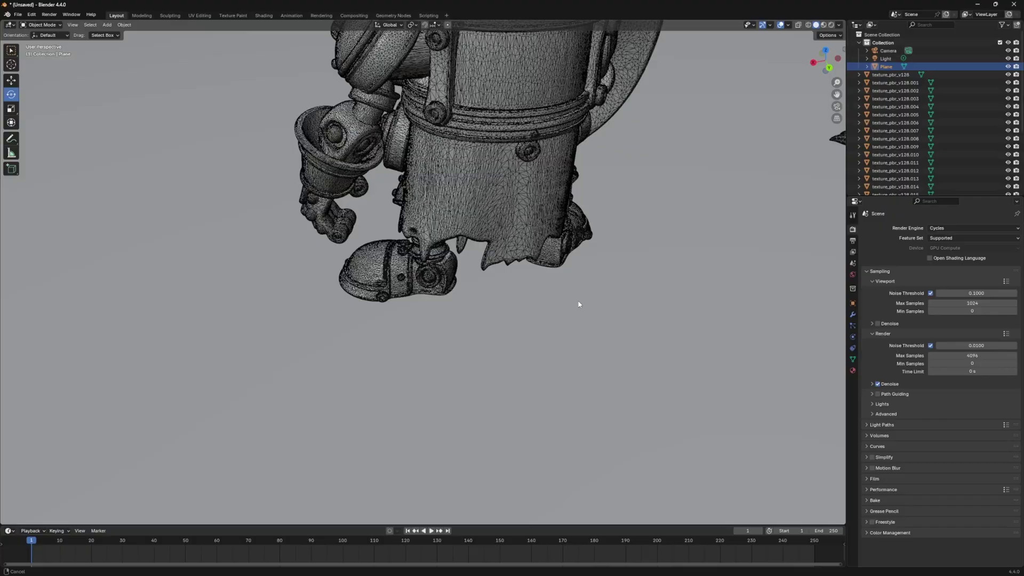
shift+middle_drag(578, 302, 520, 319)
scroll(473, 319, up, 3)
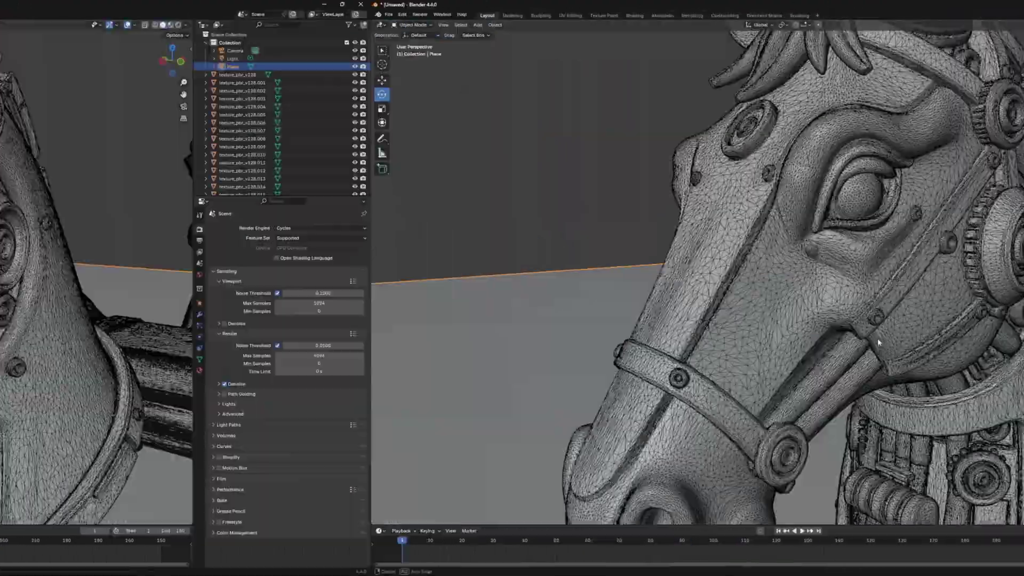
- Look past the horse head to the ornate bed, select the bed, and frame the view on it
middle_drag(879, 343, 224, 343)
scroll(475, 354, down, 4)
middle_drag(496, 382, 530, 389)
scroll(530, 389, up, 4)
click(546, 392)
key(grave)
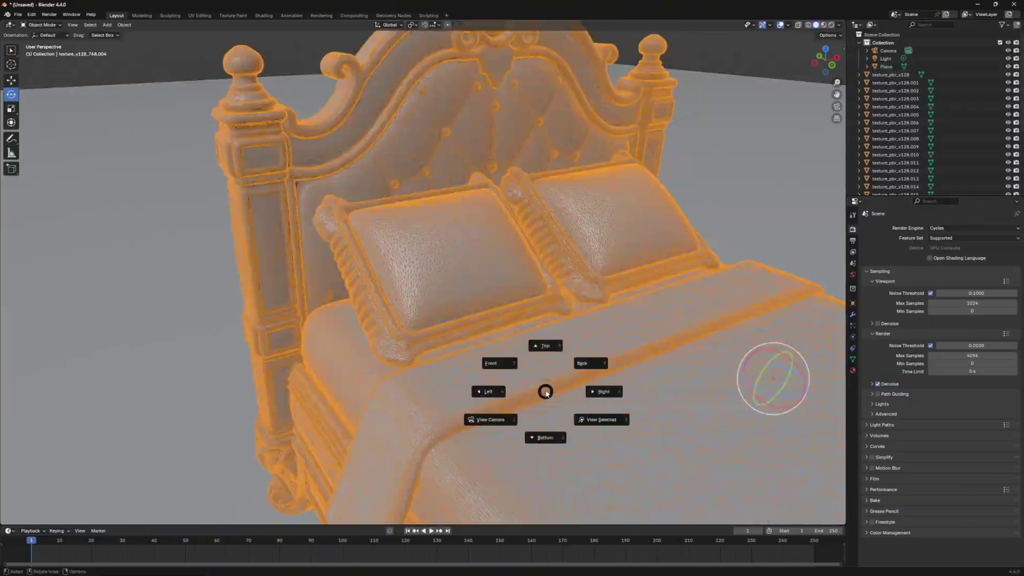
click(599, 420)
middle_drag(600, 421, 542, 398)
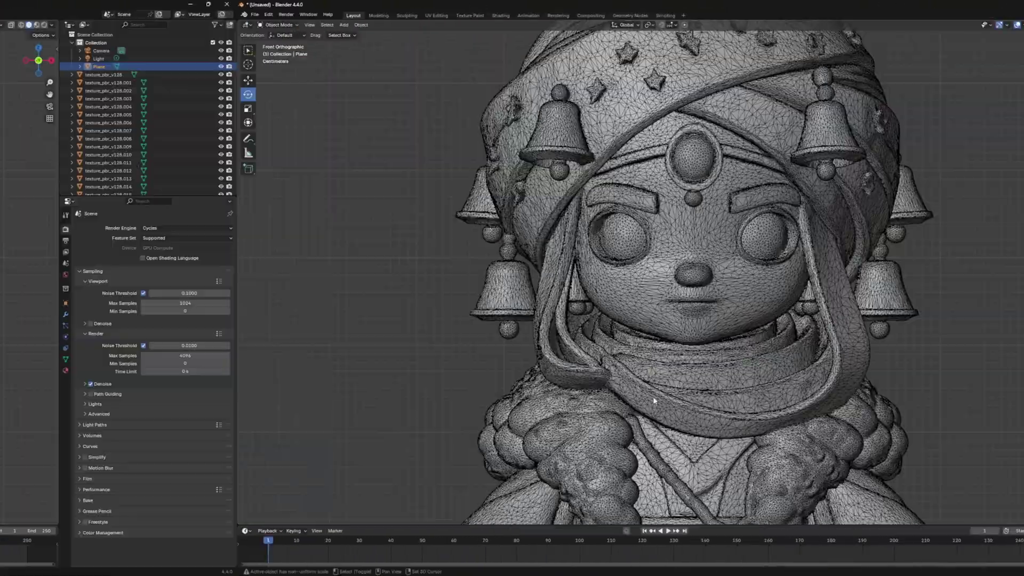
- Inspect the wireframe mesh of the turbaned figure with bells and the beast mask's eyes, nose and teeth in Solid shading
shift+middle_drag(414, 405, 392, 311)
shift+middle_drag(443, 478, 429, 296)
middle_drag(519, 354, 496, 387)
shift+middle_drag(534, 470, 496, 224)
shift+middle_drag(496, 459, 502, 335)
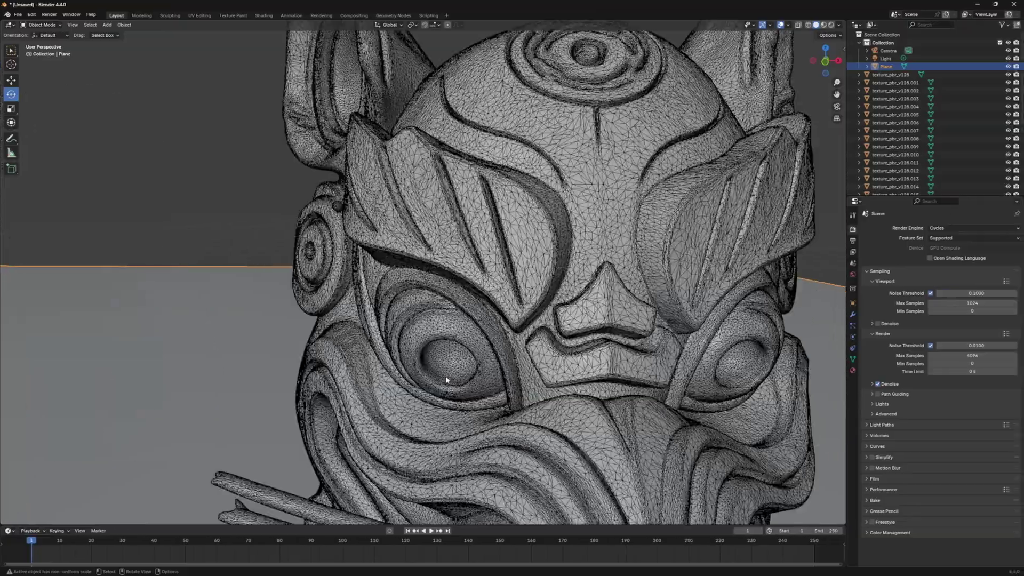
shift+middle_drag(463, 394, 414, 240)
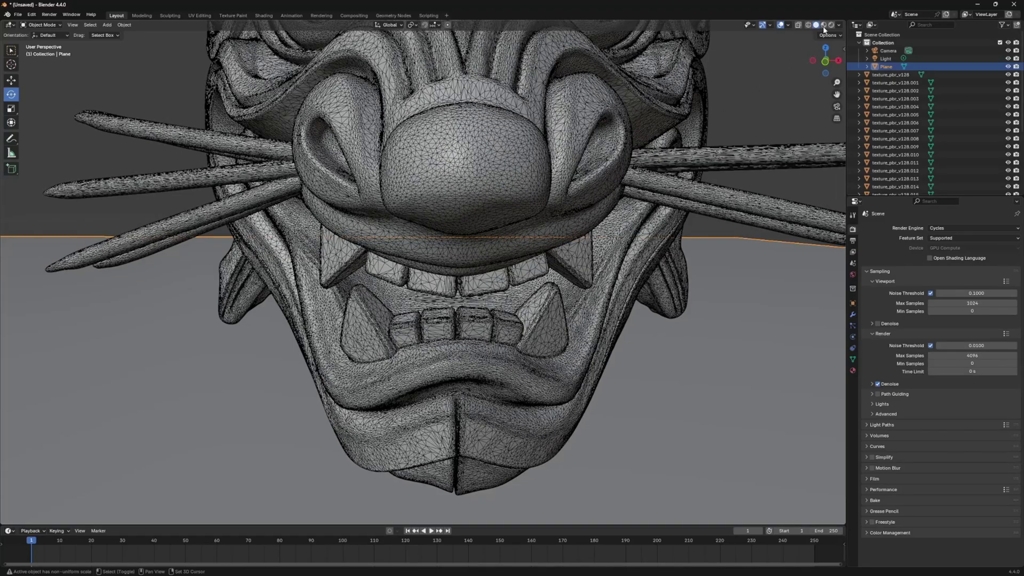
- Switch the viewport to Material Preview and inspect the axe-carrying warrior's textured surface with wireframe
click(824, 25)
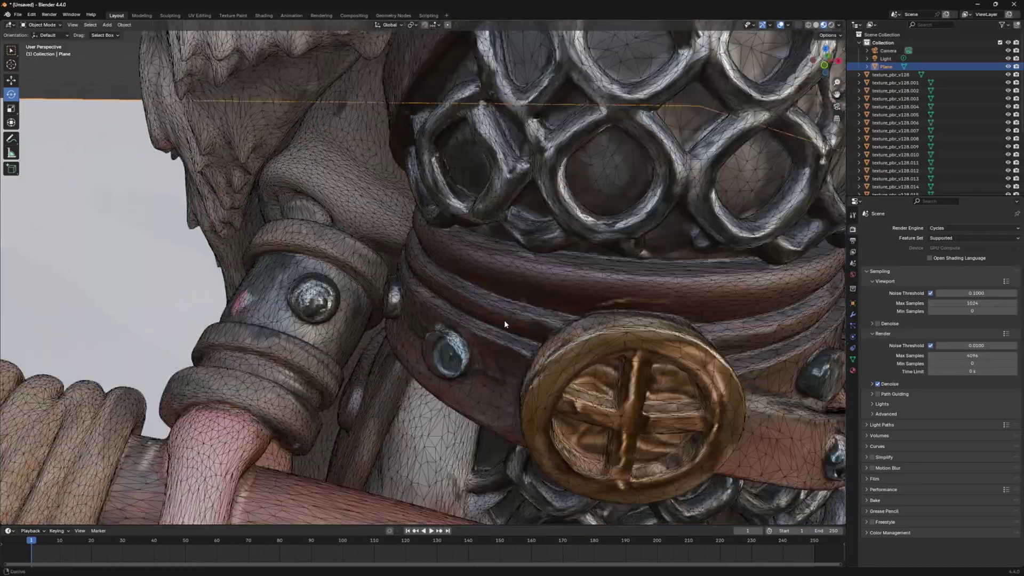
scroll(495, 368, down, 3)
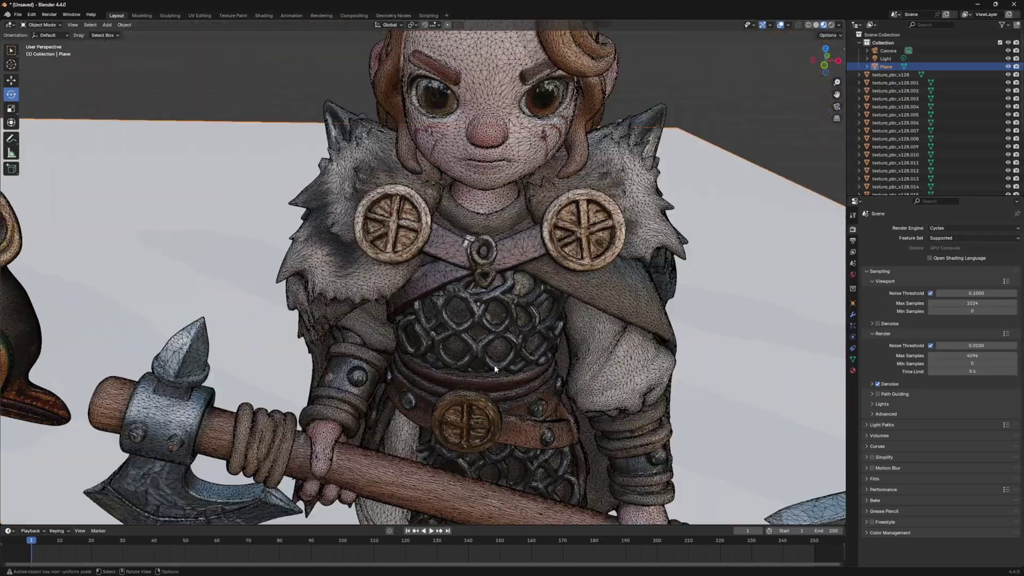
scroll(495, 368, down, 3)
- Open the viewport overlay settings and turn off the wireframe overlay on the textured models
click(789, 25)
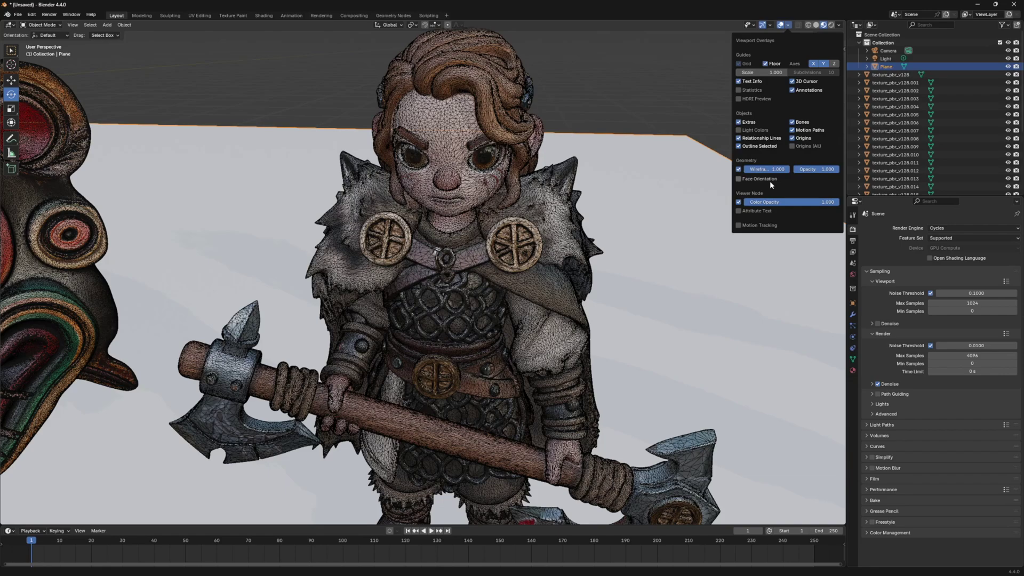
click(770, 180)
scroll(681, 192, down, 5)
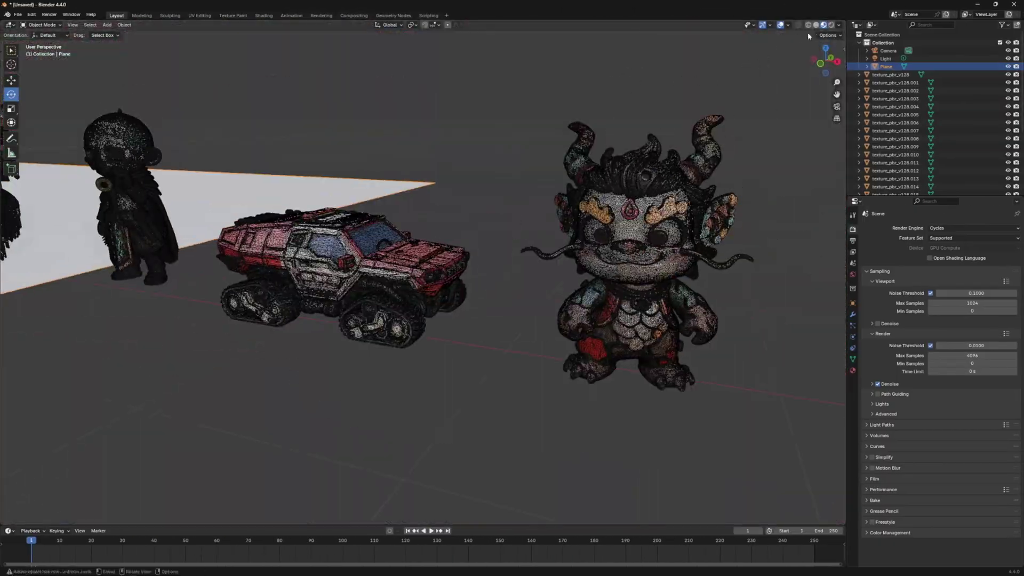
click(839, 25)
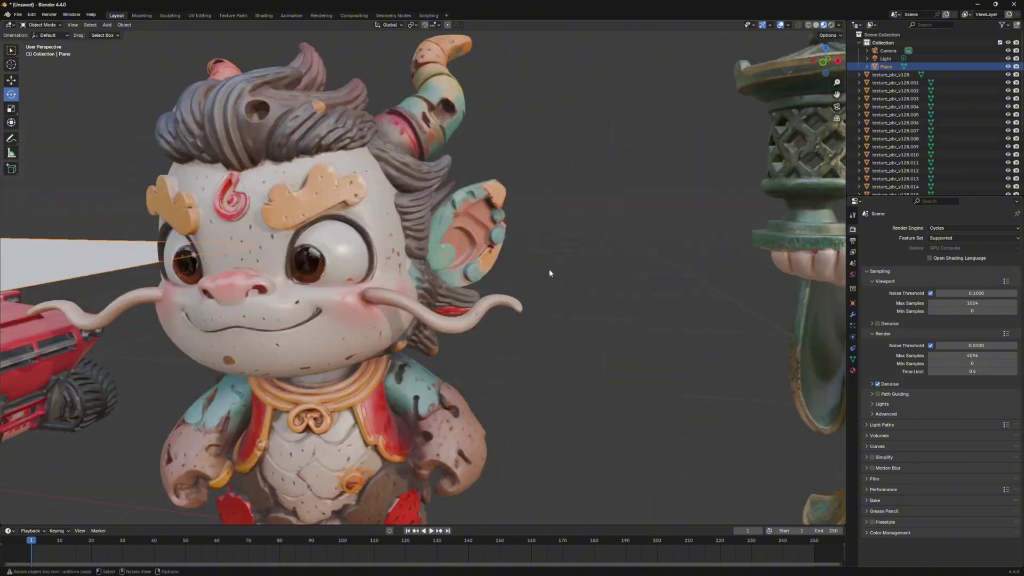
- Look over the row of textured models, from the horned dragon figure and lantern lady to the mask and axe warrior
scroll(550, 274, down, 6)
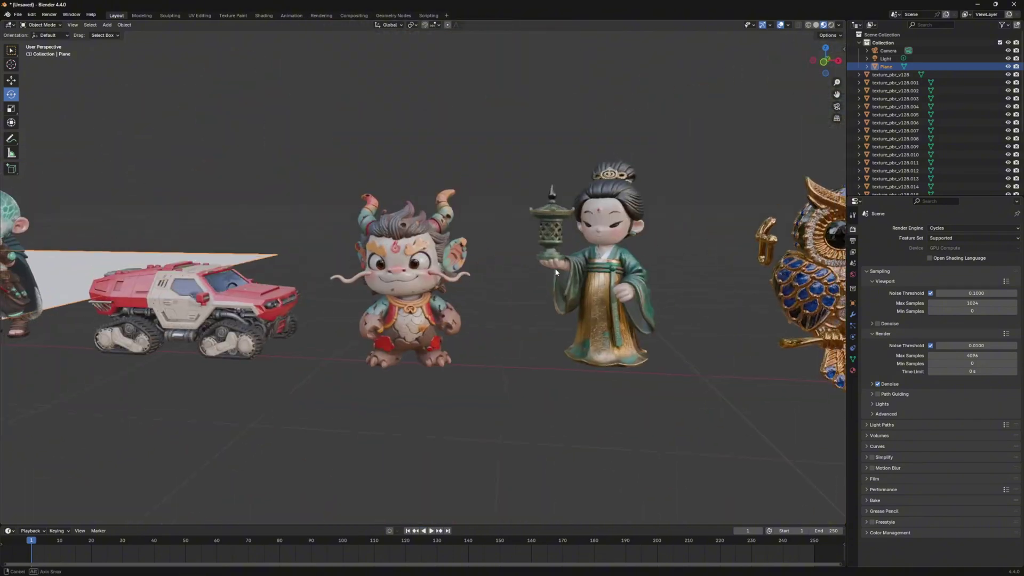
shift+middle_drag(556, 269, 444, 261)
scroll(443, 261, up, 3)
shift+middle_drag(640, 264, 250, 269)
scroll(640, 295, down, 2)
shift+middle_drag(640, 295, 115, 301)
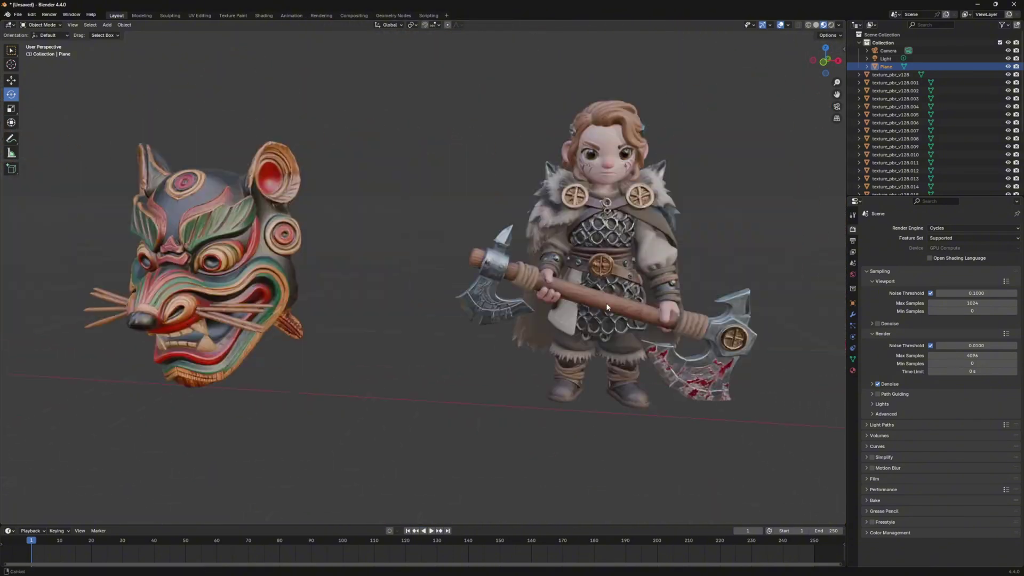
scroll(620, 290, down, 5)
alt+middle_drag(640, 278, 413, 347)
scroll(401, 323, up, 3)
shift+middle_drag(800, 256, 733, 143)
scroll(532, 299, down, 5)
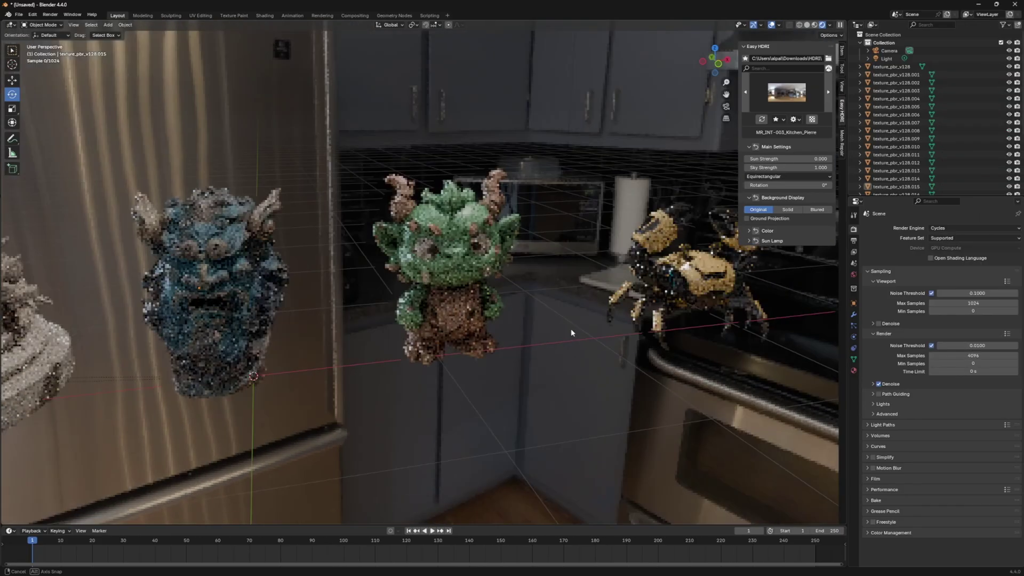
- Examine the rendered creatures, beast mask, horse head and bed under the kitchen HDRI from several distances and angles
scroll(704, 359, up, 3)
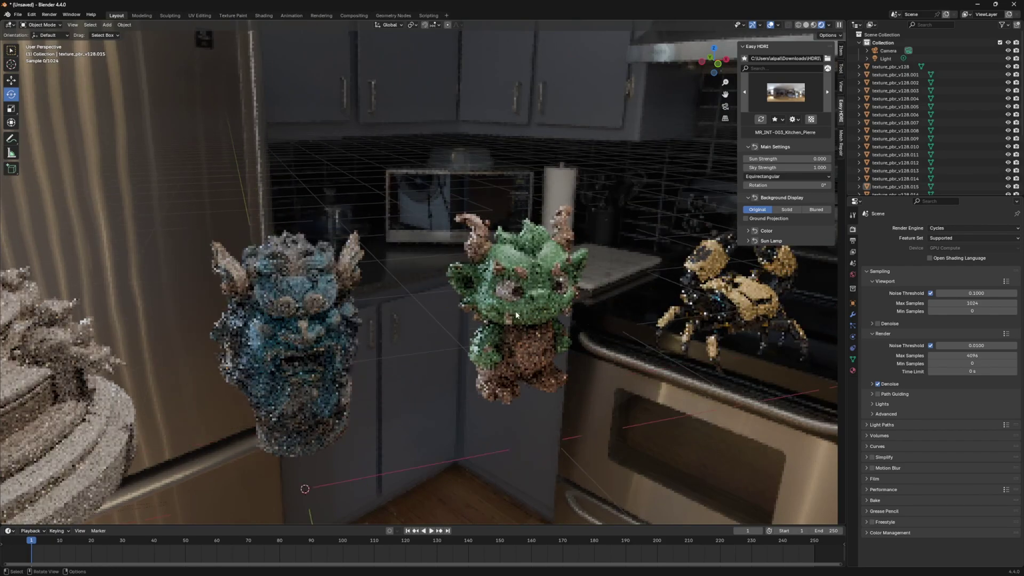
scroll(480, 299, up, 5)
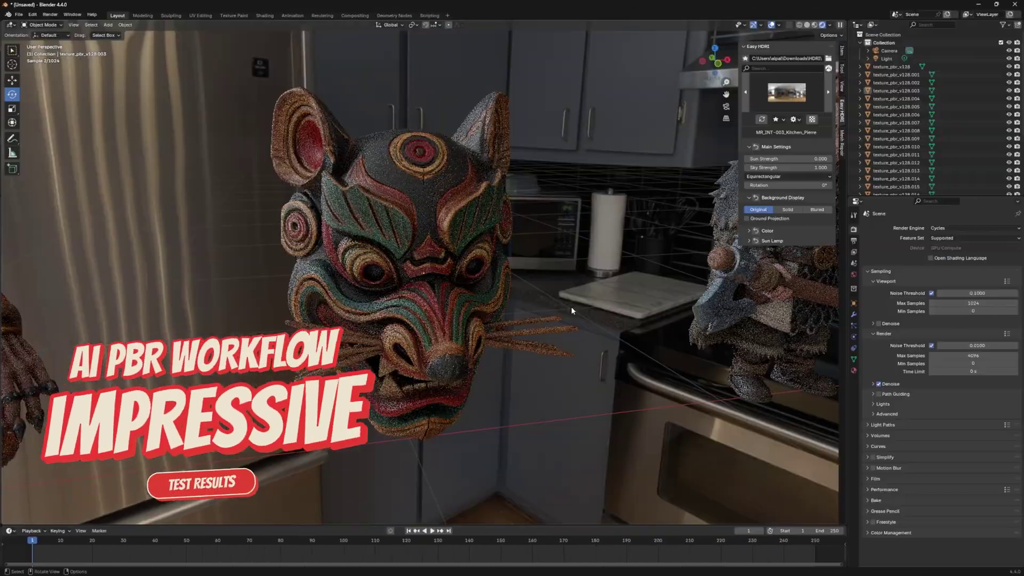
scroll(574, 307, down, 4)
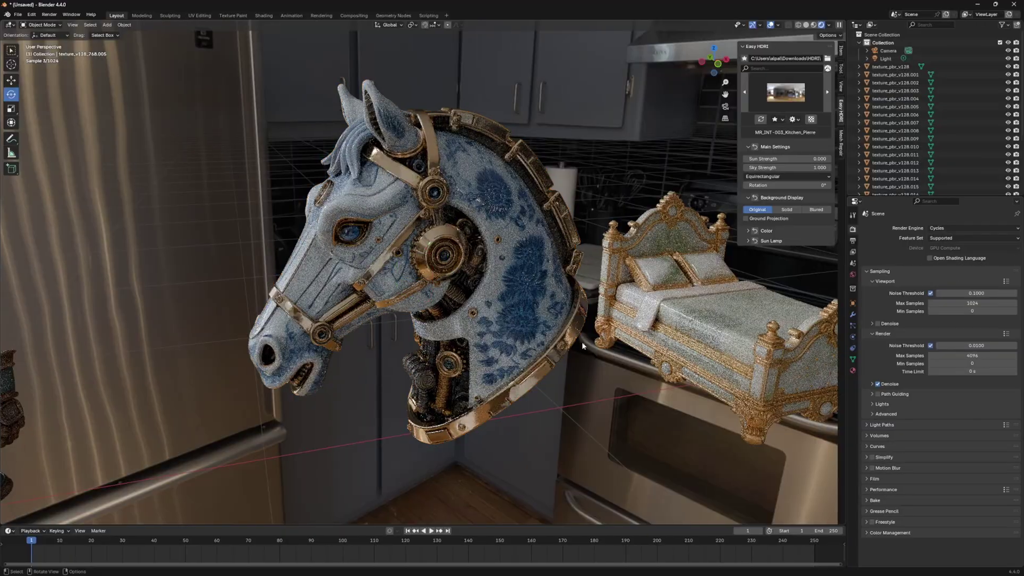
scroll(582, 341, up, 3)
middle_drag(533, 336, 530, 336)
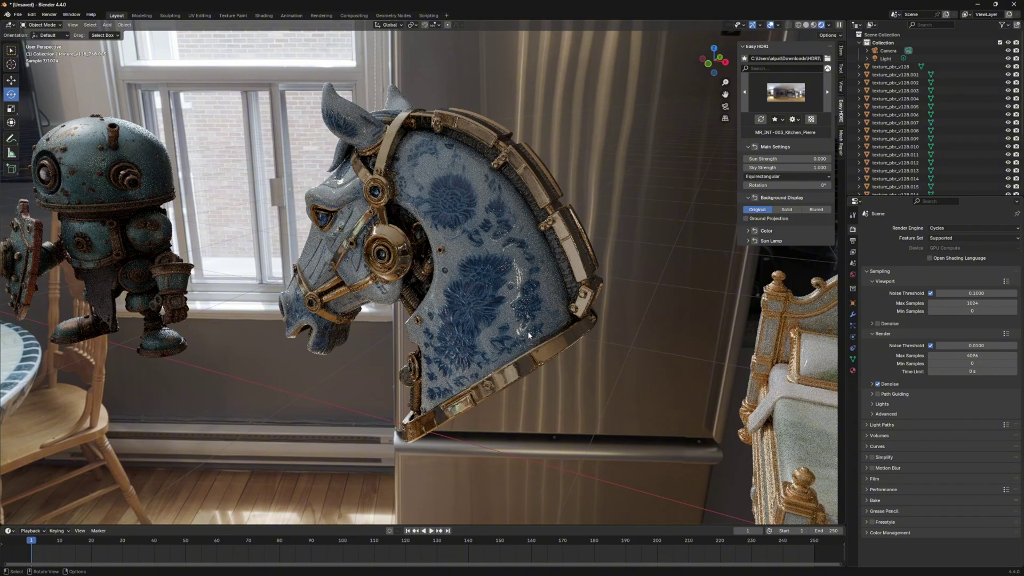
scroll(528, 333, down, 3)
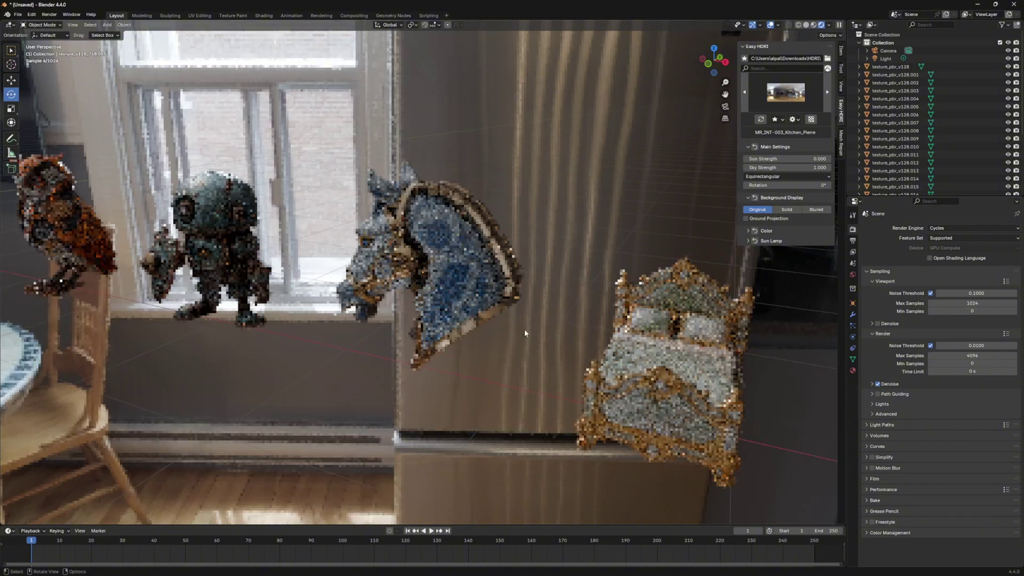
middle_drag(524, 332, 555, 326)
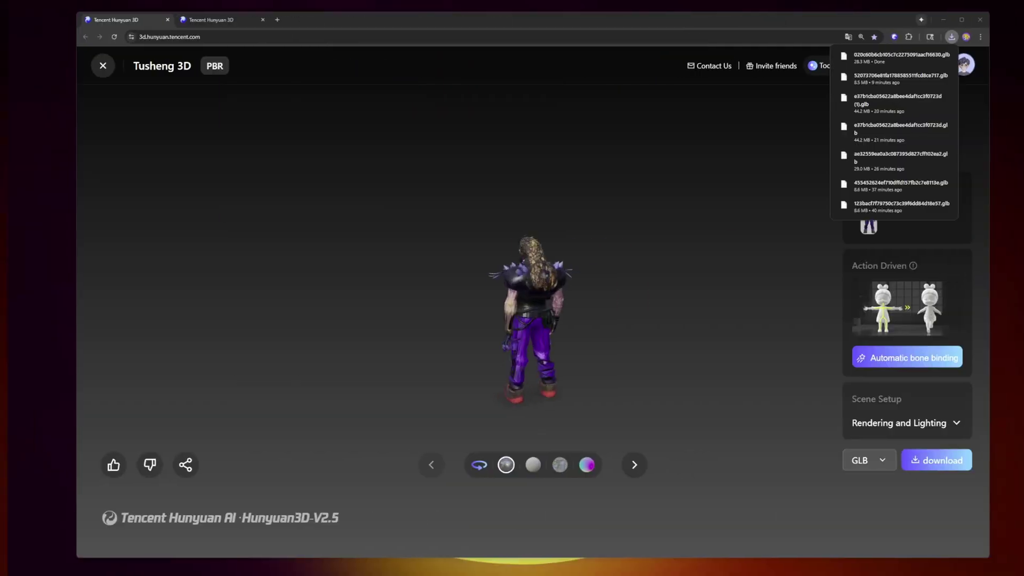
- In Tencent Hunyuan 3D, view the purple-trousered character as a white mold and in the multicoloured shading mode
click(525, 459)
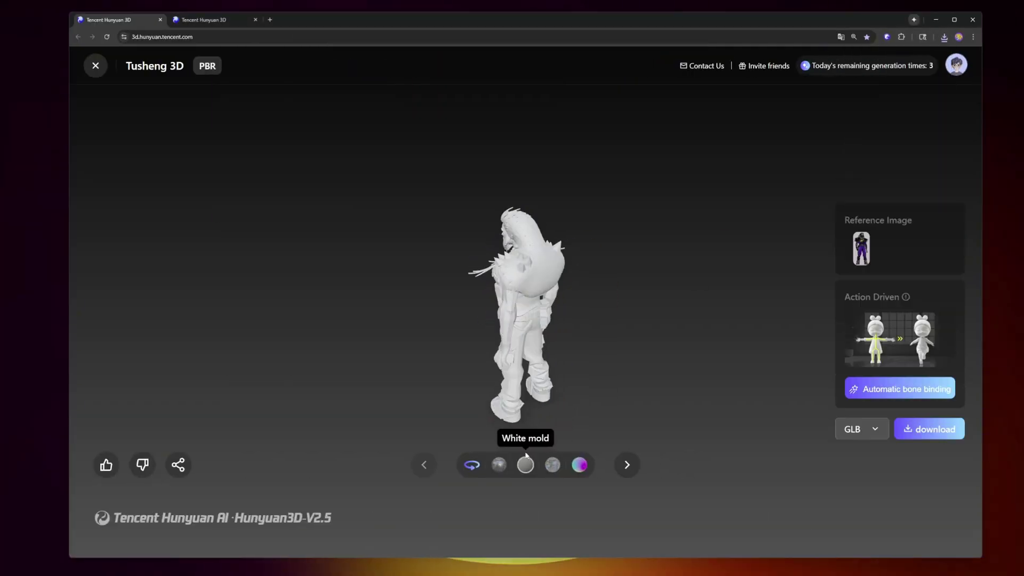
click(580, 464)
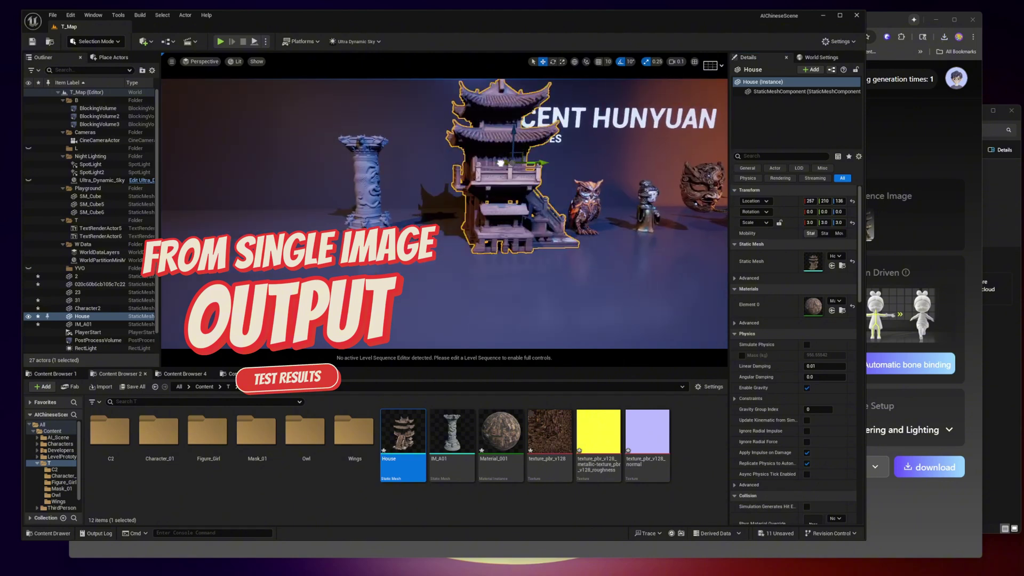
- In Unreal Engine, reposition the House and column meshes, and play the level from a spot on the floor
drag(500, 163, 444, 236)
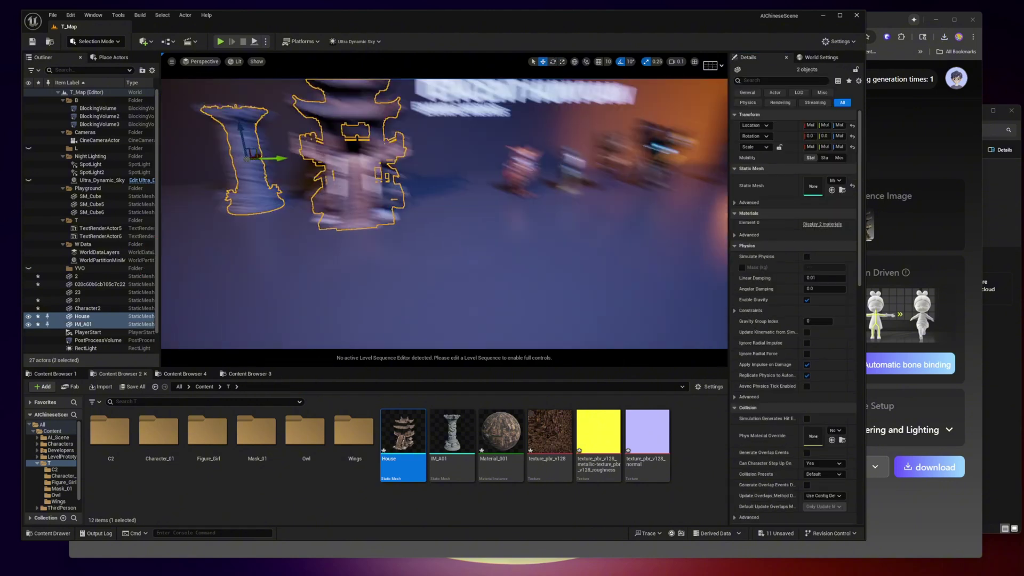
right_click(459, 297)
click(462, 323)
click(462, 324)
key(w)
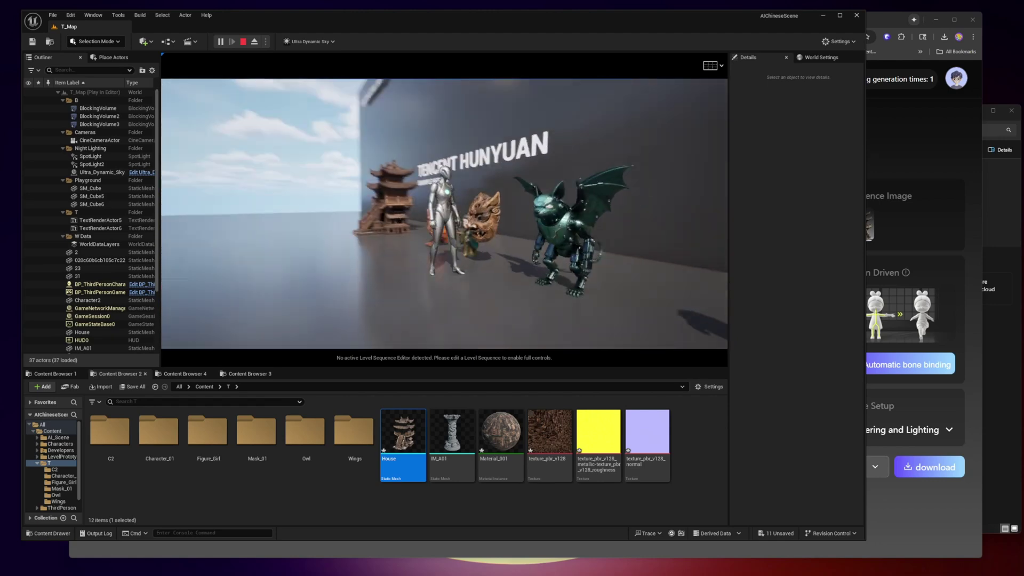
- Pick the Character2 mesh for scaling and play the level again, running the test character past the example models
key(Escape)
click(468, 265)
key(r)
right_drag(468, 264, 427, 248)
click(220, 41)
key(w)
key(Escape)
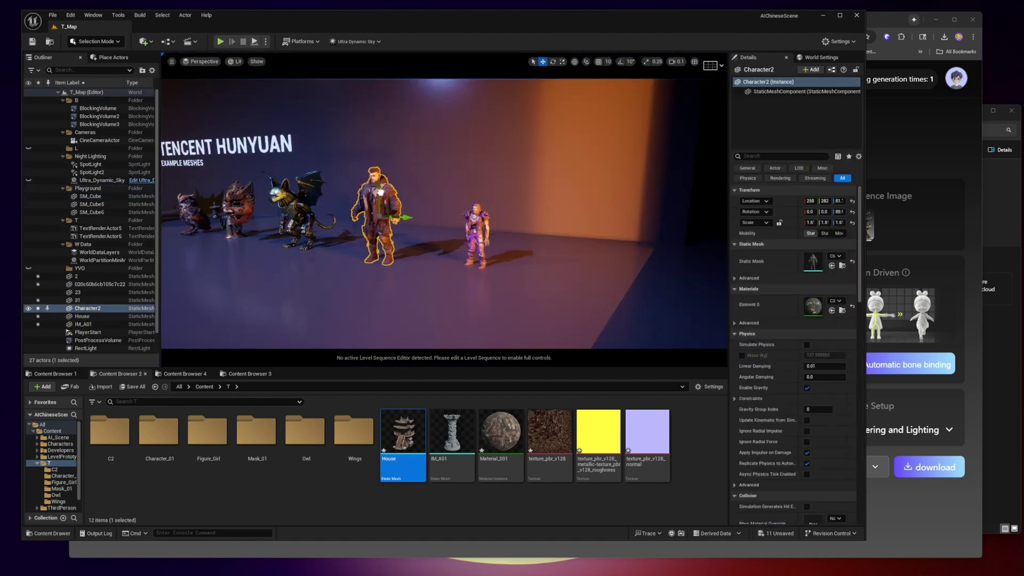
key(alt+p)
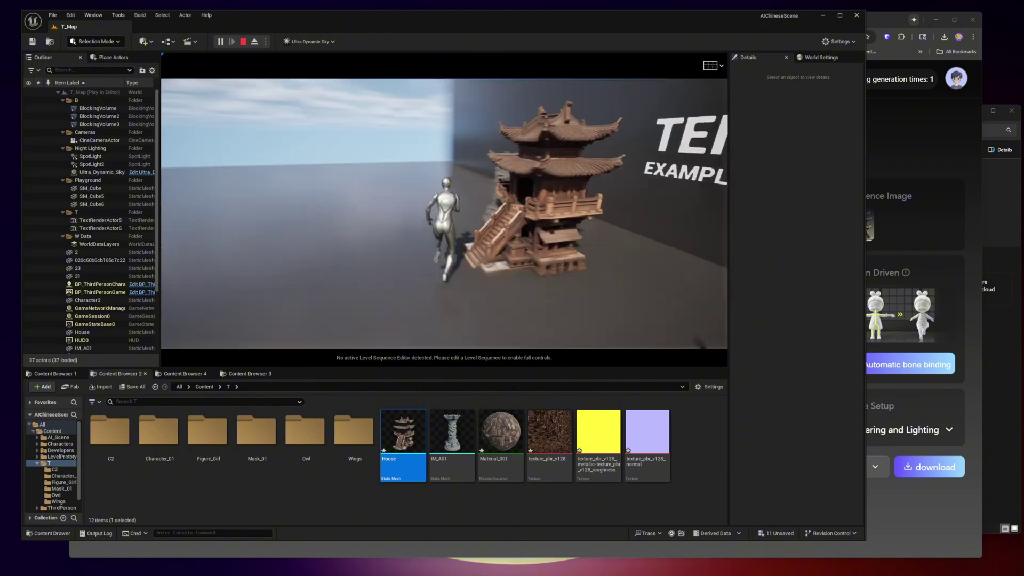
key(Escape)
- Duplicate the House mesh and place the copy, scaled to about 10, in front of the row of example meshes
click(463, 154)
key(f)
key(s)
mouse_move(435, 240)
right_down()
mouse_move(374, 240)
mouse_move(435, 239)
right_up()
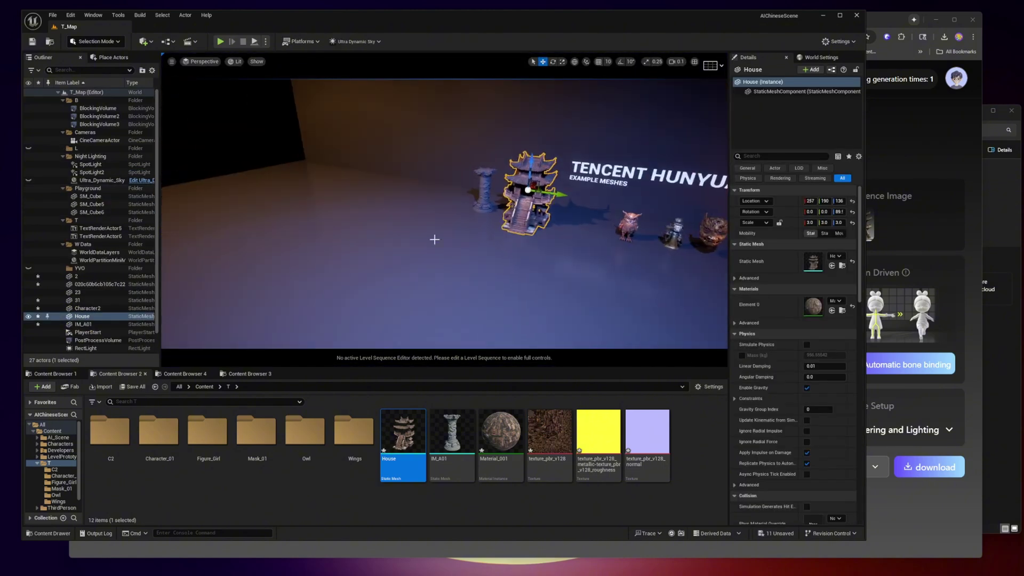
right_drag(488, 128, 533, 128)
key(s)
mouse_move(366, 160)
mouse_down()
mouse_move(367, 133)
mouse_move(410, 144)
mouse_move(379, 145)
mouse_up()
key(e)
key(ctrl+z)
click(646, 62)
right_drag(308, 169, 363, 187)
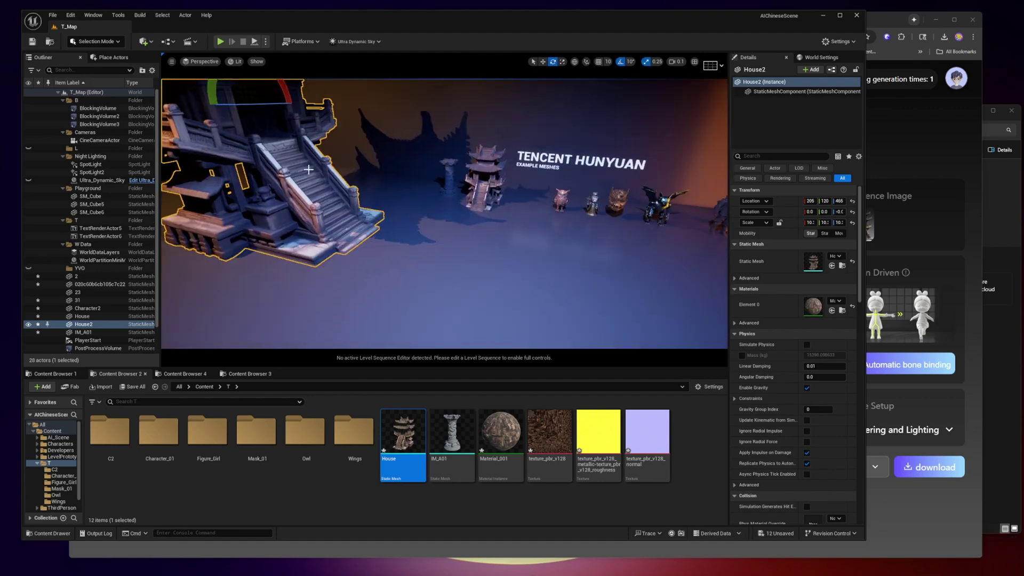
- Play the level and walk the test character forward to judge the enlarged house at game scale
click(221, 42)
key(w)
key(w)
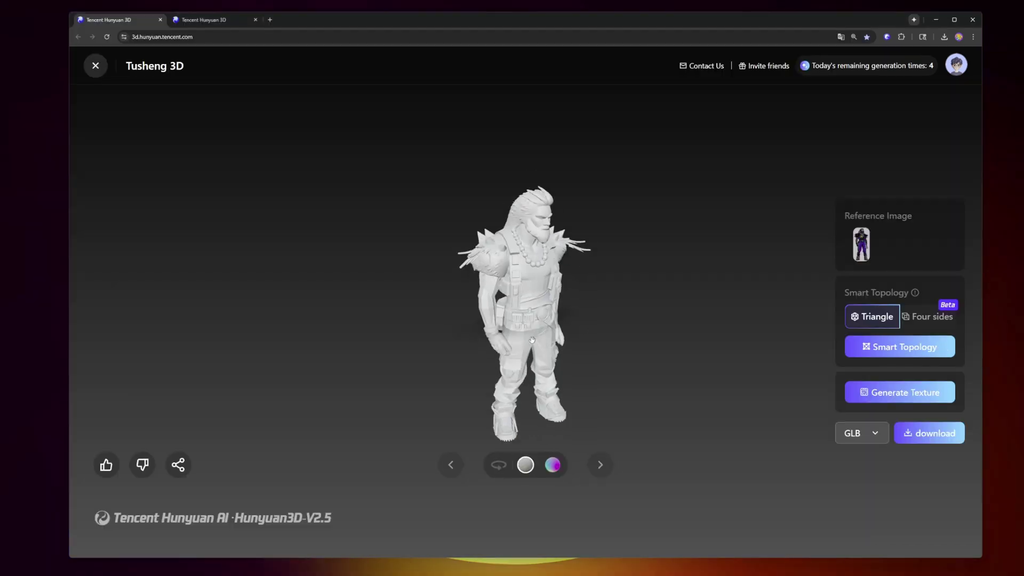
- In Tencent Hunyuan 3D, examine the untextured bearded character from several angles and distances, and toggle its automatic rotation
drag(611, 333, 512, 250)
scroll(643, 267, up, 5)
scroll(512, 251, down, 5)
click(499, 464)
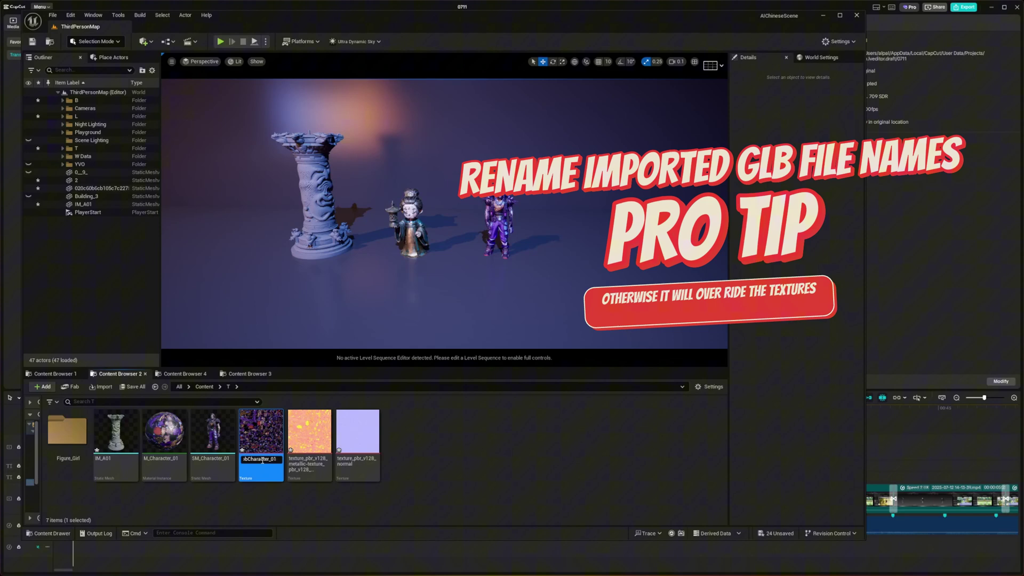
- In Unreal Engine, rename the character's base color texture T_Character_0_C and its metallic-roughness texture T_Character_0_V
right_click(267, 470)
click(298, 393)
text(Character_0_Co)
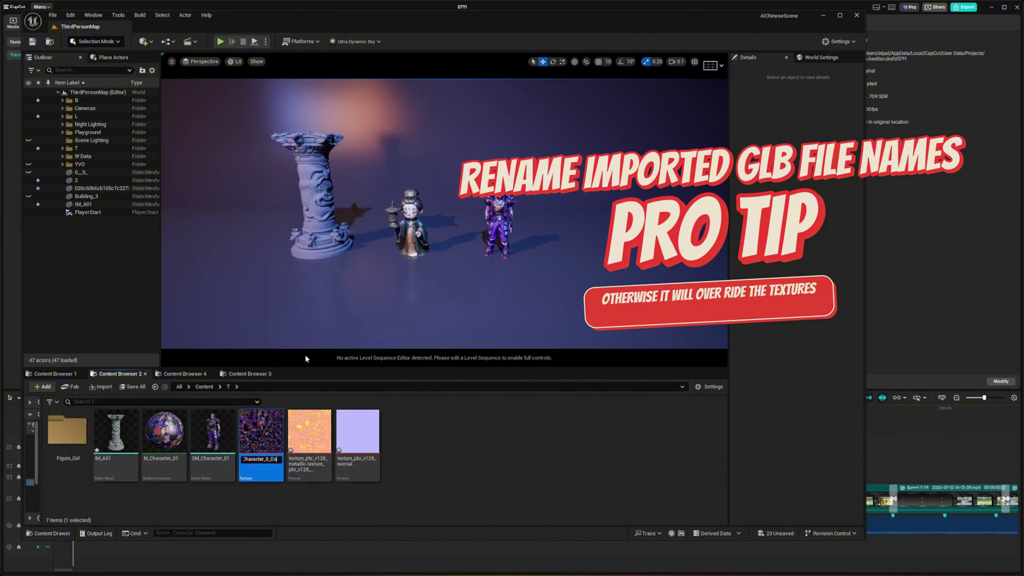
key(BackSpace)
text(V)
key(Return)
- Rename the remaining imported assets, starting with the normal texture, using the T_Character_0_ prefix
right_click(345, 462)
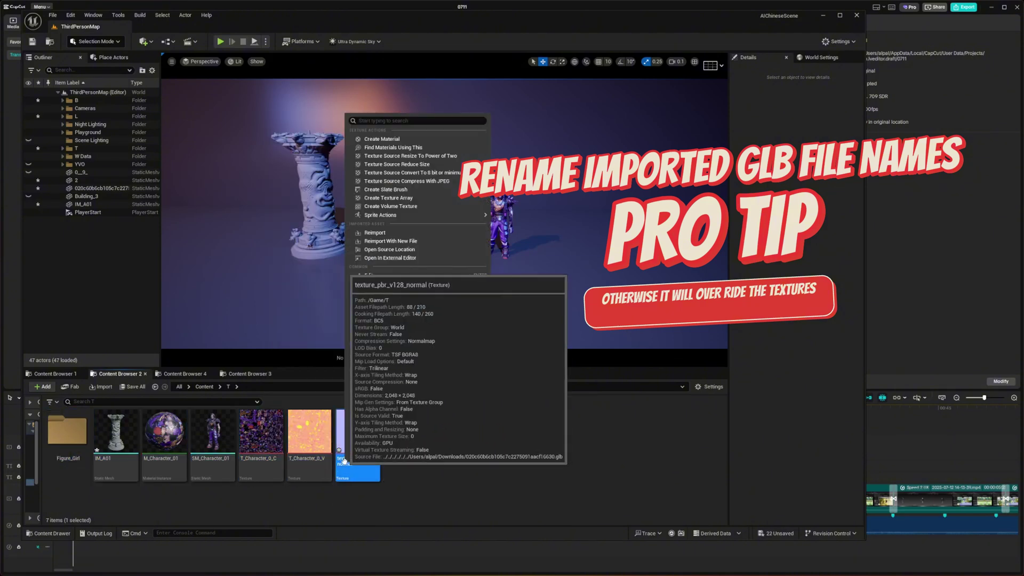
click(373, 295)
text(T_Character_0_C)
key(BackSpace)
right_click(435, 460)
click(464, 299)
text(T_Character_0_)
drag(105, 459, 94, 459)
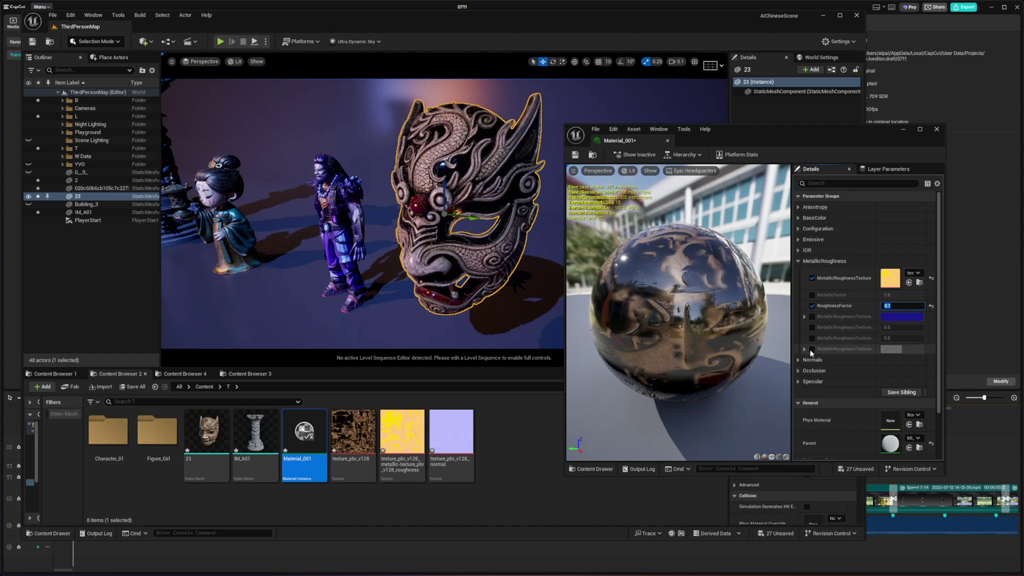
- Override the metallic-roughness texture's offset/scale color in Material_001 and set it to a pinkish red
click(813, 316)
alt+drag(445, 240, 373, 243)
click(889, 317)
click(764, 384)
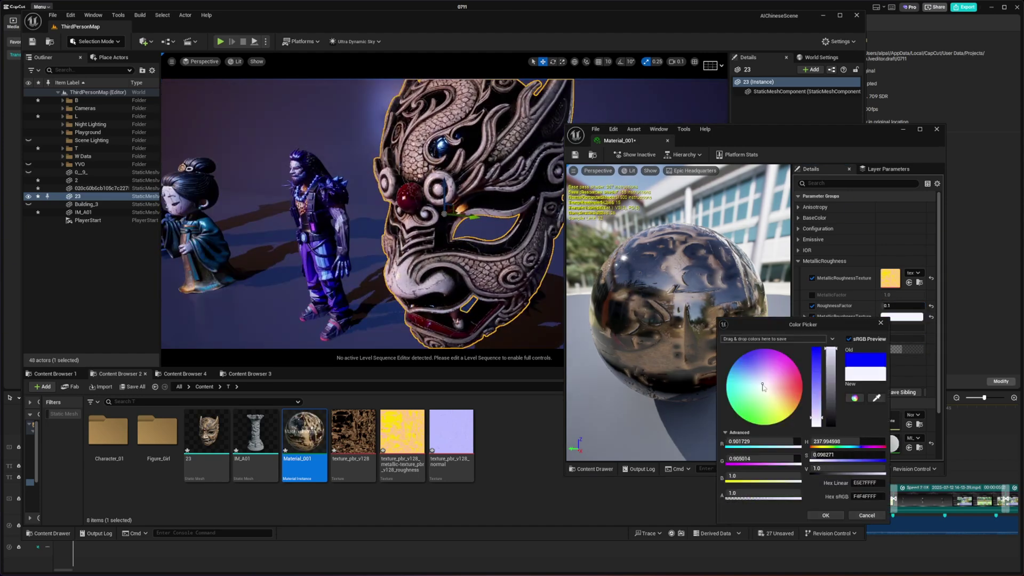
drag(833, 350, 798, 385)
click(786, 369)
click(826, 516)
- Enable the remaining metallic-roughness texture overrides in Material_001, set the rotation to about 0.82, and check the mask in game view
click(812, 327)
click(812, 338)
click(812, 349)
drag(898, 328, 919, 327)
alt+drag(406, 251, 513, 251)
key(g)
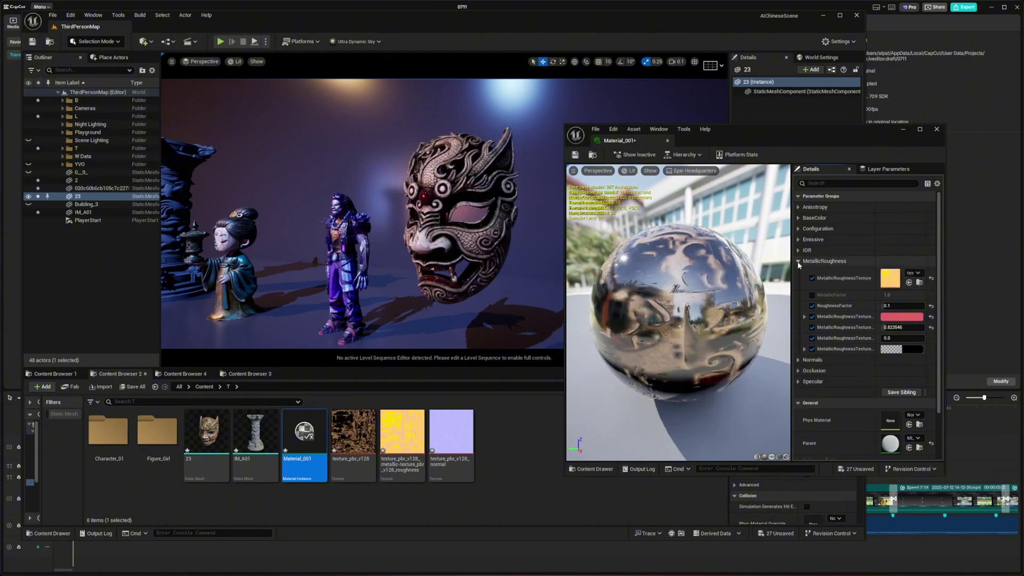
- Collapse the MetallicRoughness group, view the Normals parameters of Material_001, and close the material editor
click(798, 261)
click(800, 271)
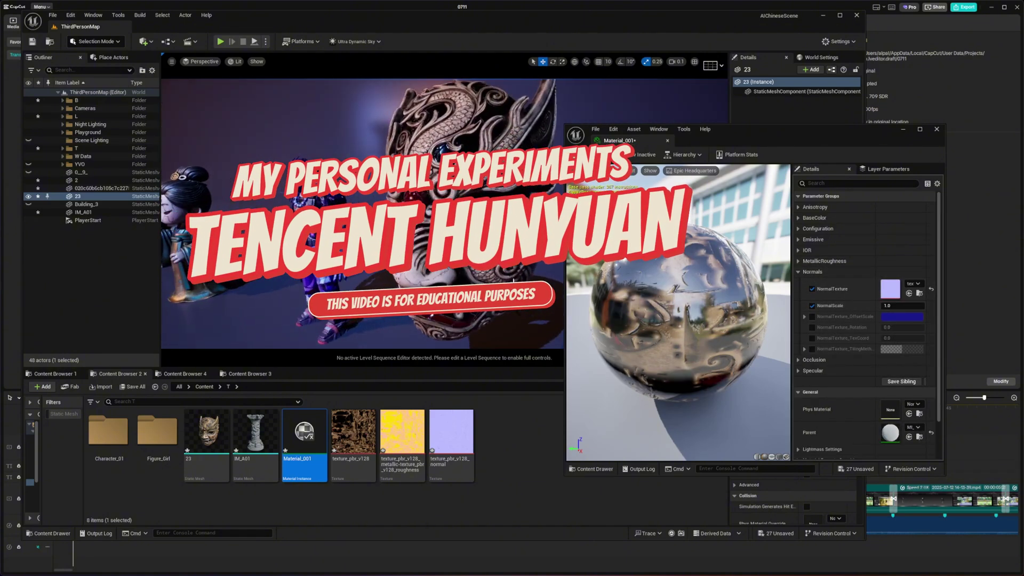
click(937, 129)
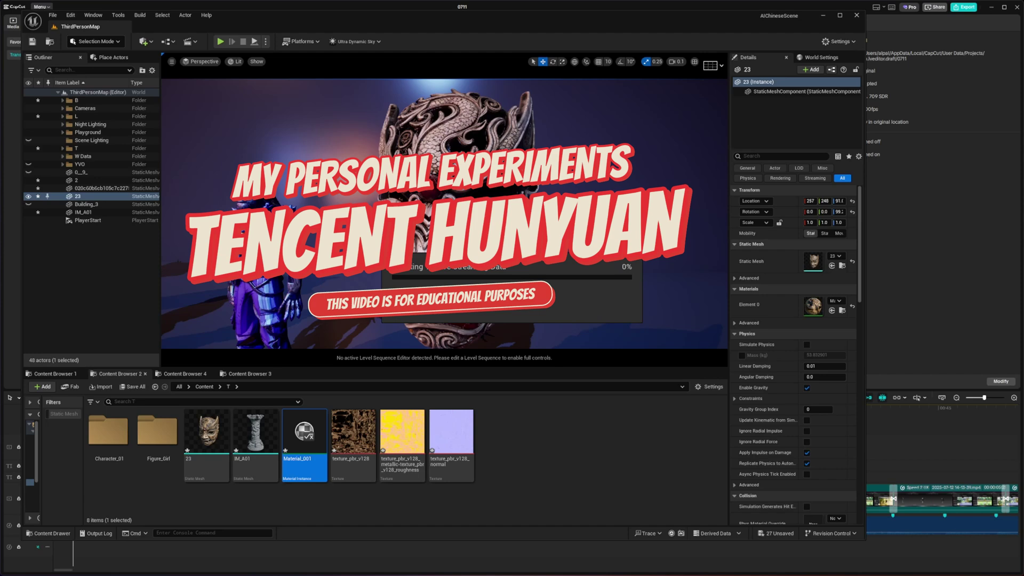